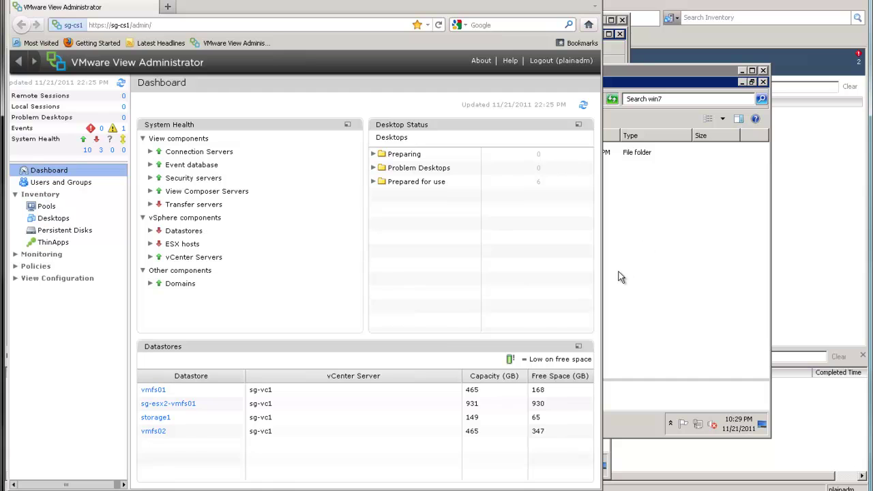
Step: On the sg-fs01 session, browse to Shared (D:)\win7\profiles
{"action": "left_click", "coordinate": [238, 488]}
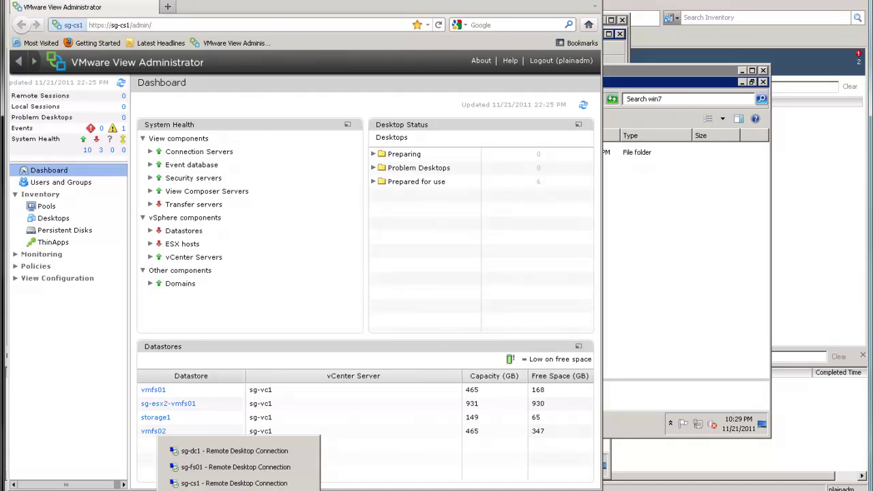
{"action": "left_click", "coordinate": [225, 469]}
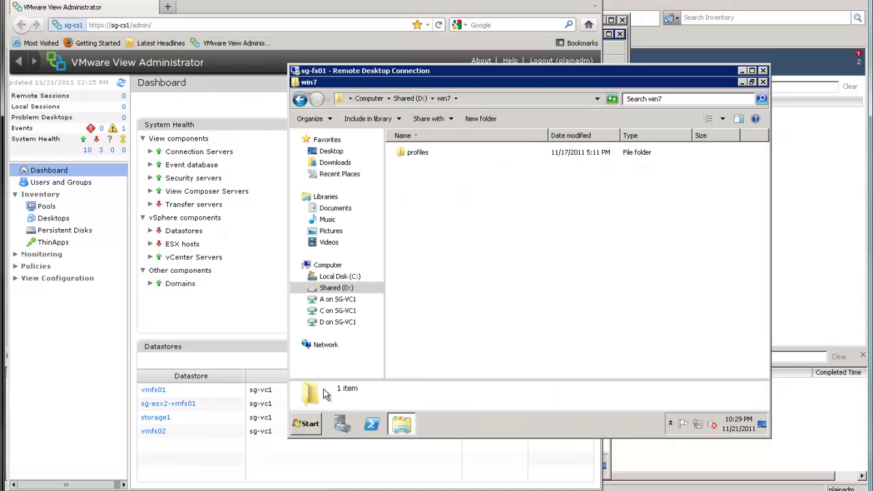
{"action": "left_click", "coordinate": [335, 288]}
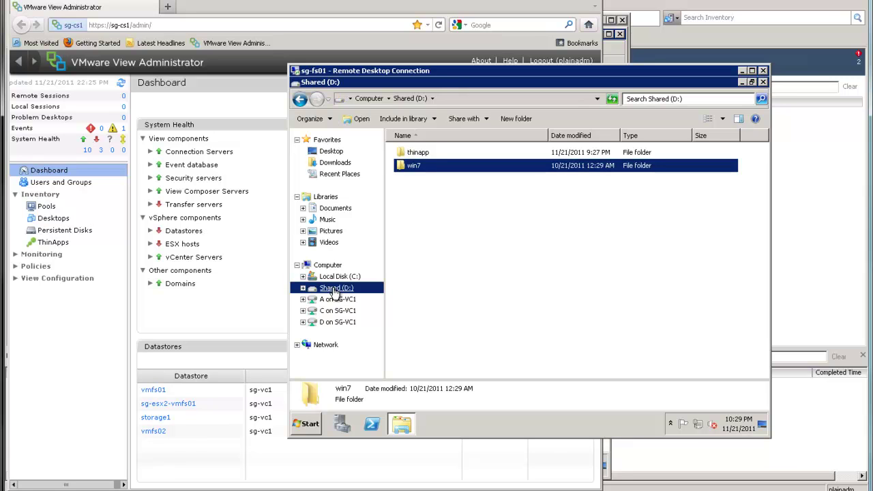
{"action": "double_click", "coordinate": [417, 166]}
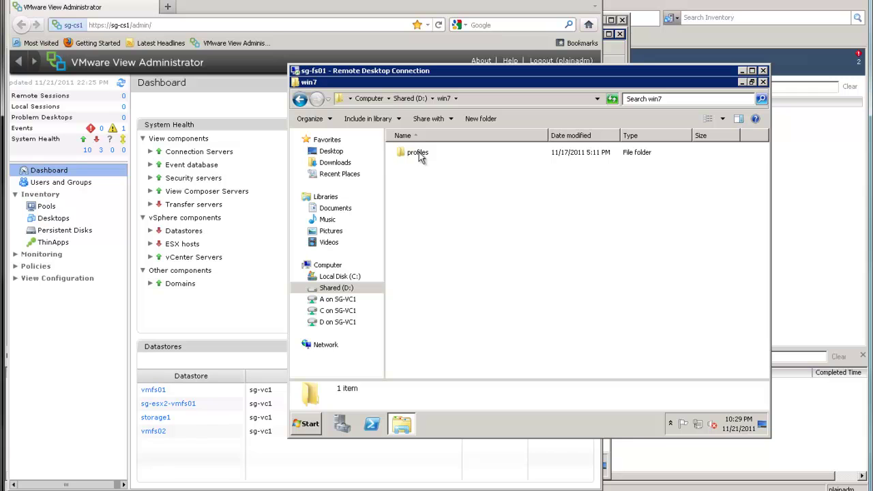
{"action": "double_click", "coordinate": [419, 151]}
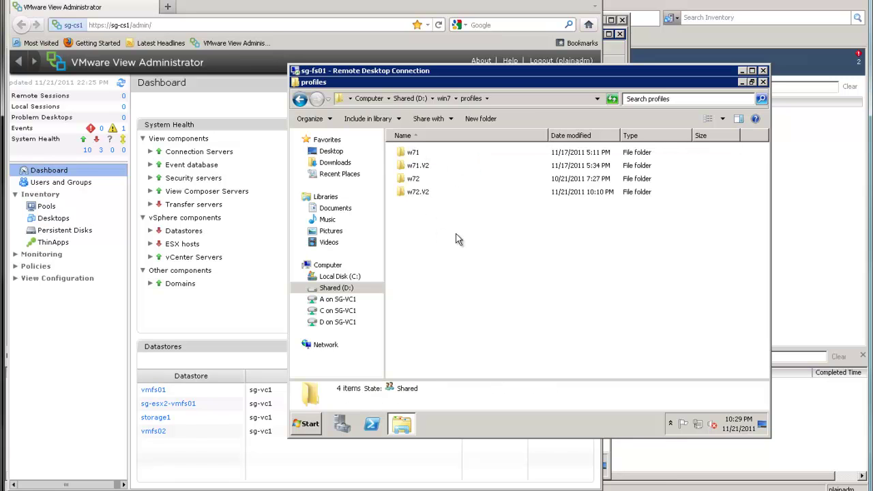
Step: Check the w71 profile's redirected folders, then try opening the w71.V2 profile folder
{"action": "left_click", "coordinate": [413, 154]}
{"action": "double_click", "coordinate": [419, 157]}
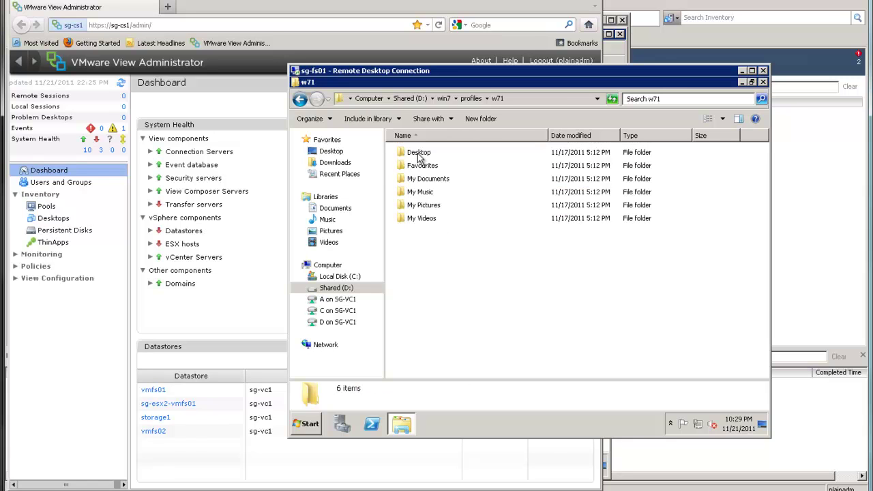
{"action": "left_click", "coordinate": [300, 100]}
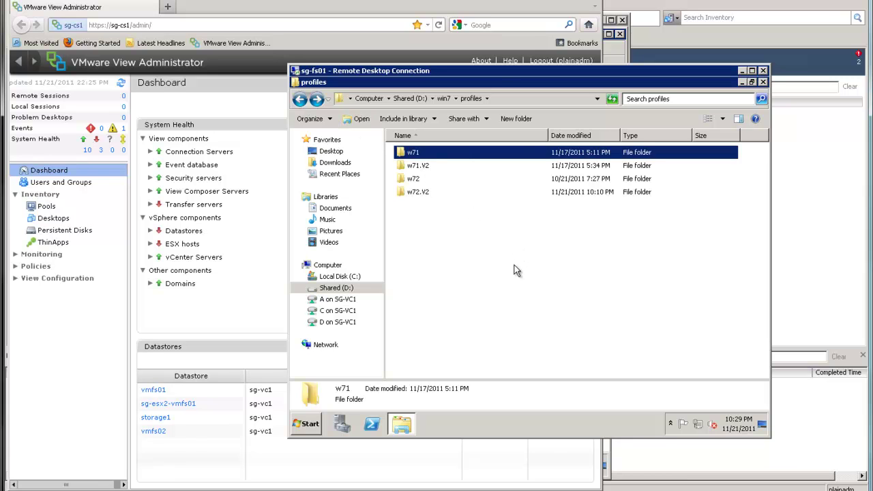
{"action": "left_click", "coordinate": [426, 168]}
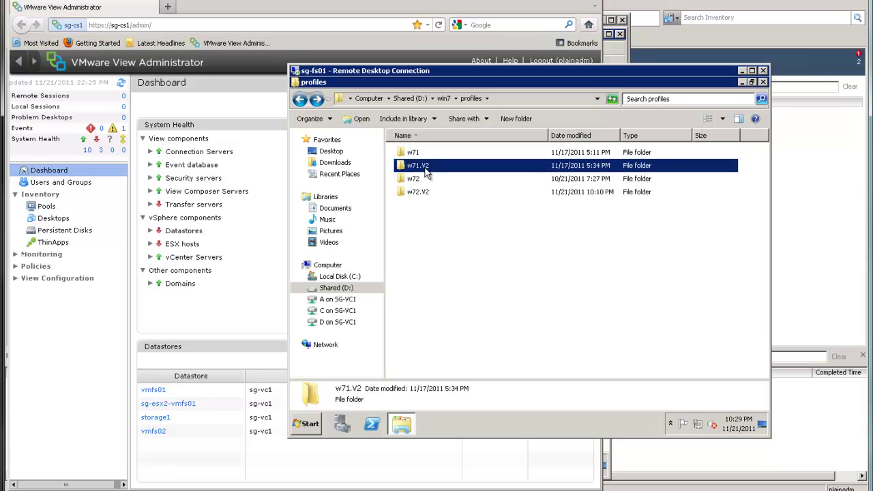
{"action": "double_click", "coordinate": [421, 171]}
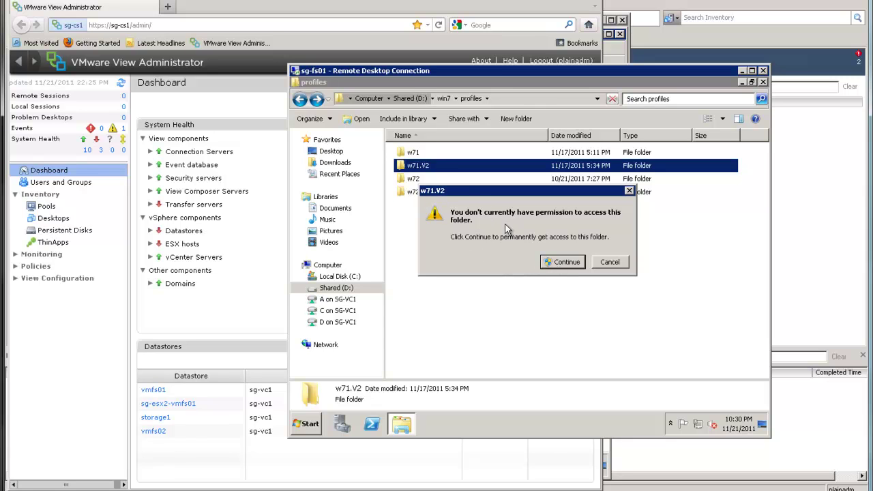
Step: Dismiss the w71.V2 access-denied prompts and go up to the win7 folder
{"action": "left_click", "coordinate": [563, 264]}
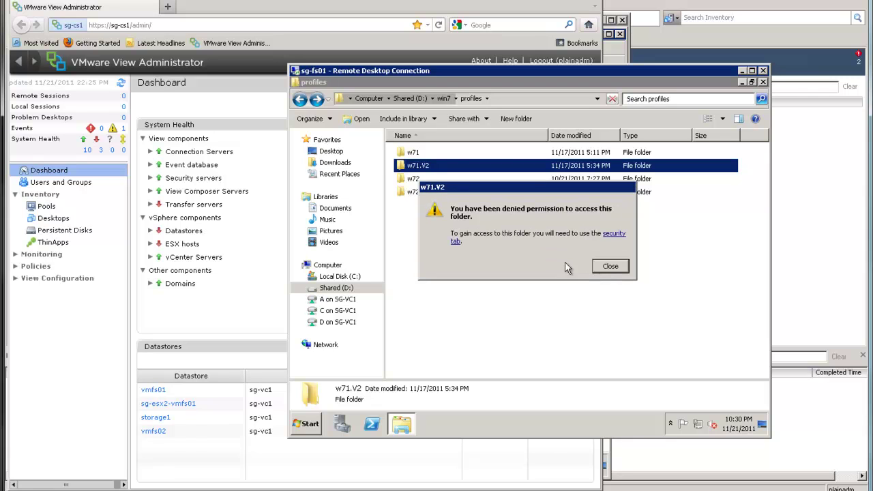
{"action": "left_click", "coordinate": [610, 266]}
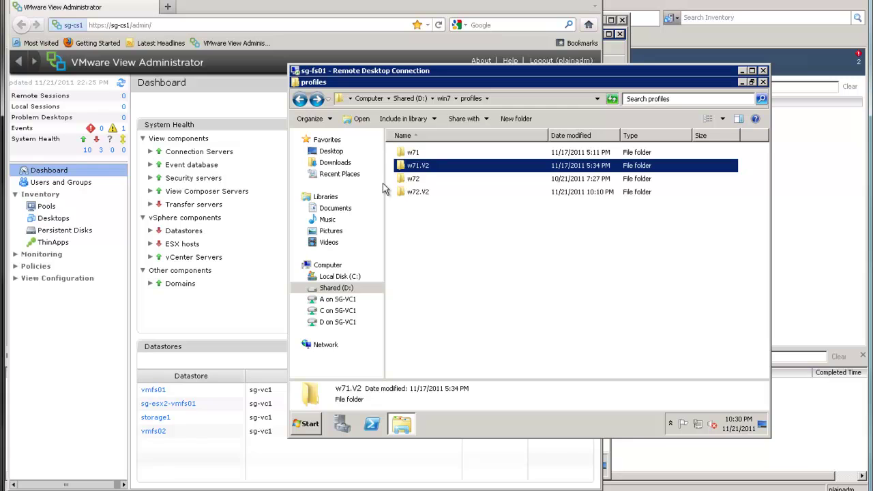
{"action": "left_click", "coordinate": [443, 99]}
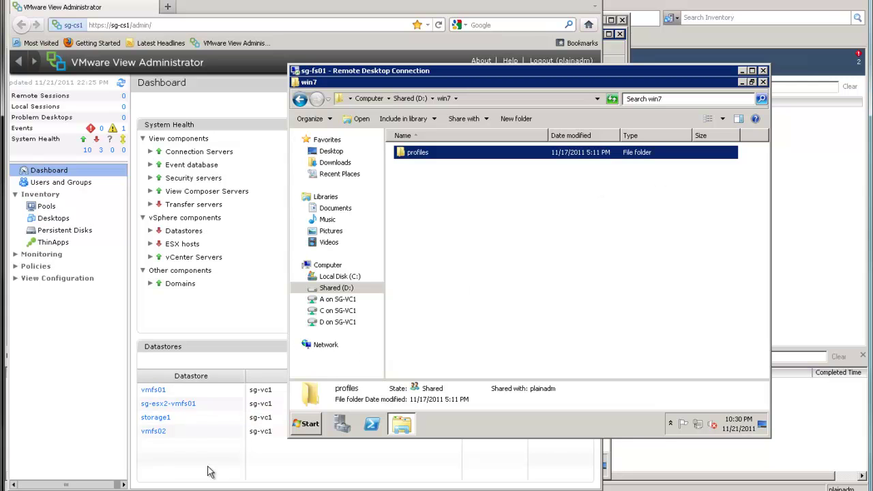
{"action": "left_click", "coordinate": [208, 489]}
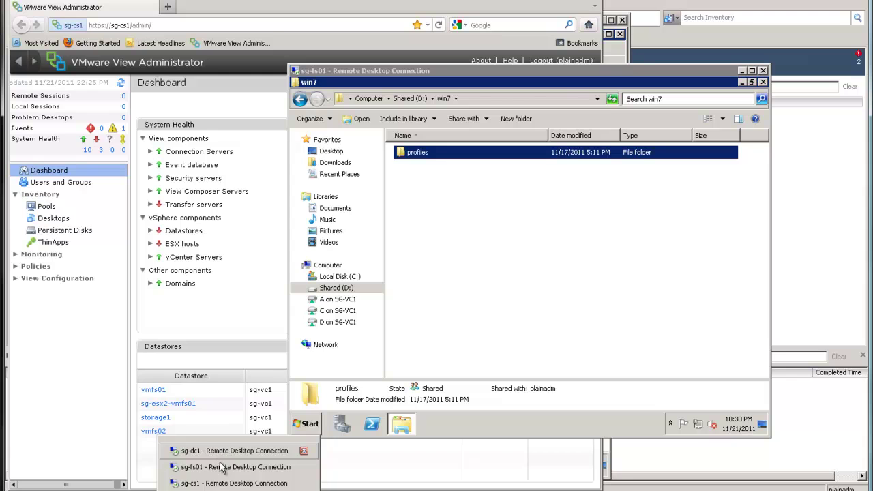
Step: On sg-cs1, step through the GroupPolicyFiles .adm templates from pcoip.adm to ViewPM.adm
{"action": "left_click", "coordinate": [217, 484]}
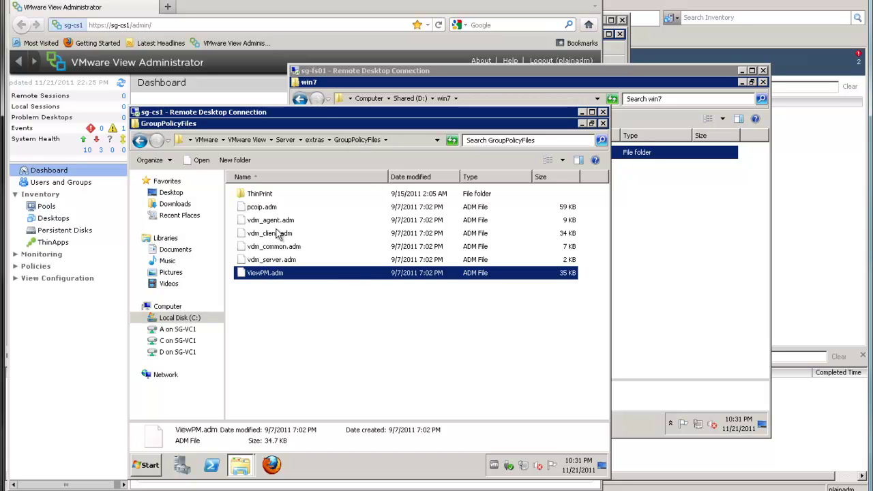
{"action": "left_click", "coordinate": [270, 210]}
{"action": "left_click", "coordinate": [277, 219]}
{"action": "left_click", "coordinate": [286, 233]}
{"action": "left_click", "coordinate": [294, 247]}
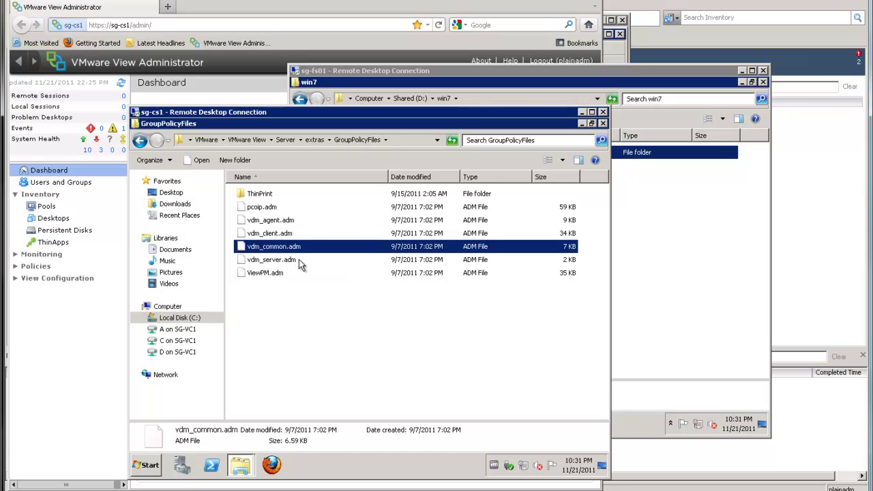
{"action": "left_click", "coordinate": [300, 260]}
{"action": "left_click", "coordinate": [284, 272]}
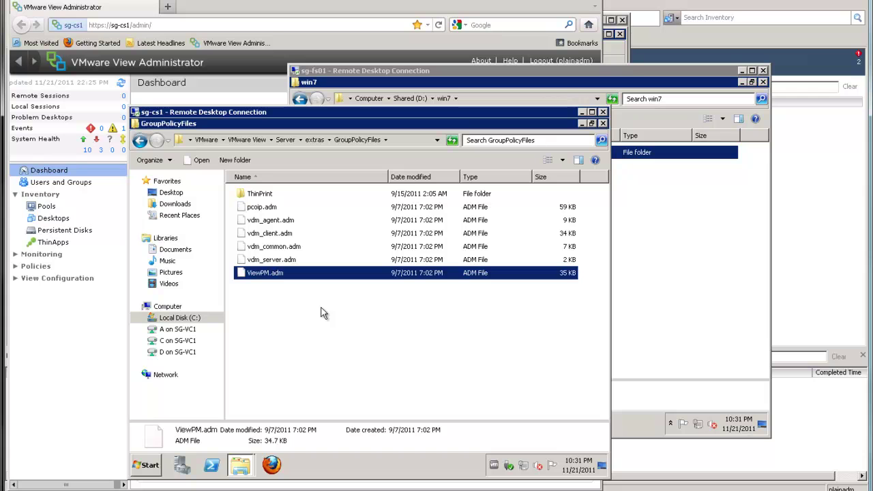
Step: Select pcoip.adm and ViewPM.adm, then leave only ViewPM.adm selected
{"action": "left_click", "coordinate": [269, 208]}
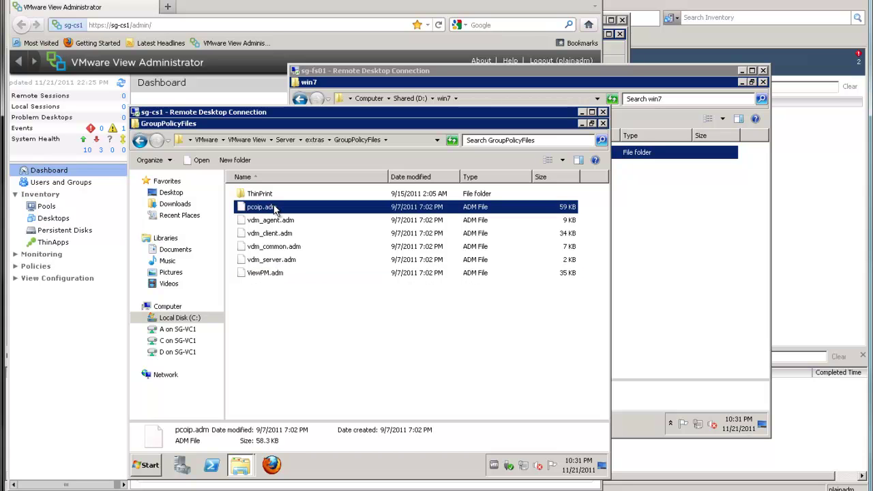
{"action": "left_click", "coordinate": [276, 274], "text": "ctrl"}
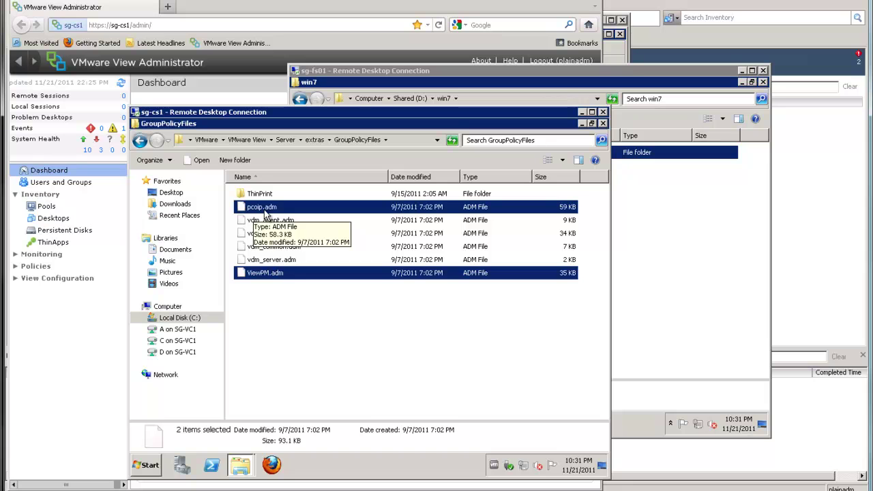
{"action": "left_click", "coordinate": [268, 275]}
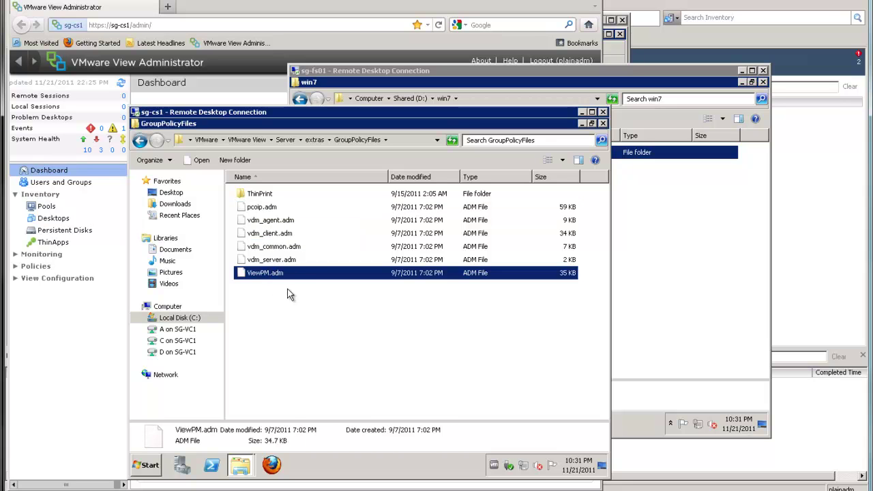
{"action": "left_click", "coordinate": [266, 286]}
{"action": "left_click", "coordinate": [261, 276]}
{"action": "left_click", "coordinate": [217, 467]}
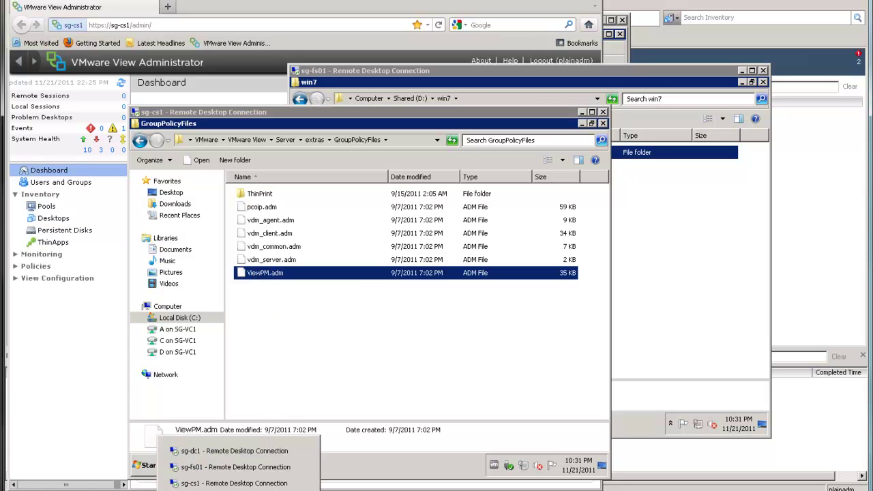
Step: On sg-dc1, bring up Group Policy Management and select the vDesktop organizational unit
{"action": "left_click", "coordinate": [215, 456]}
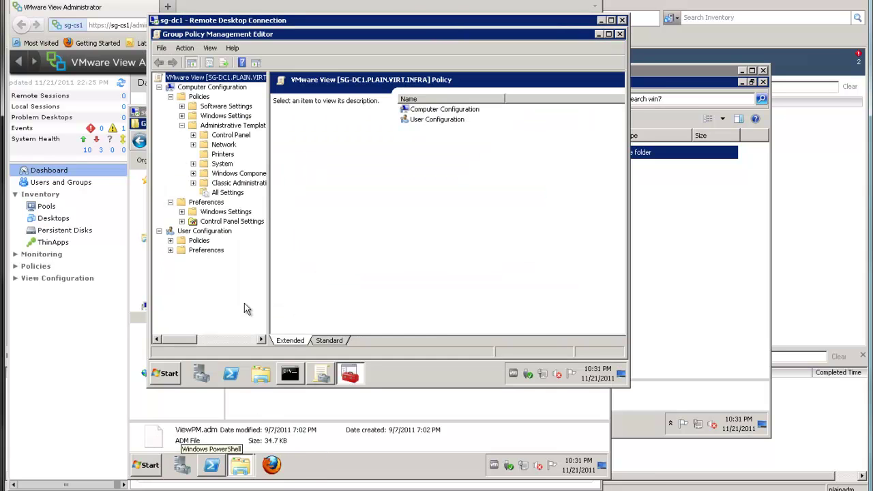
{"action": "left_click", "coordinate": [323, 375]}
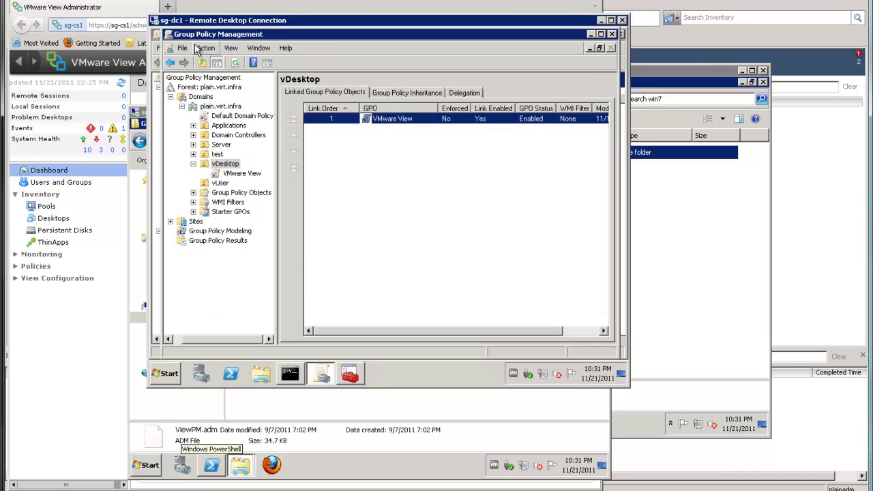
{"action": "left_click", "coordinate": [349, 375]}
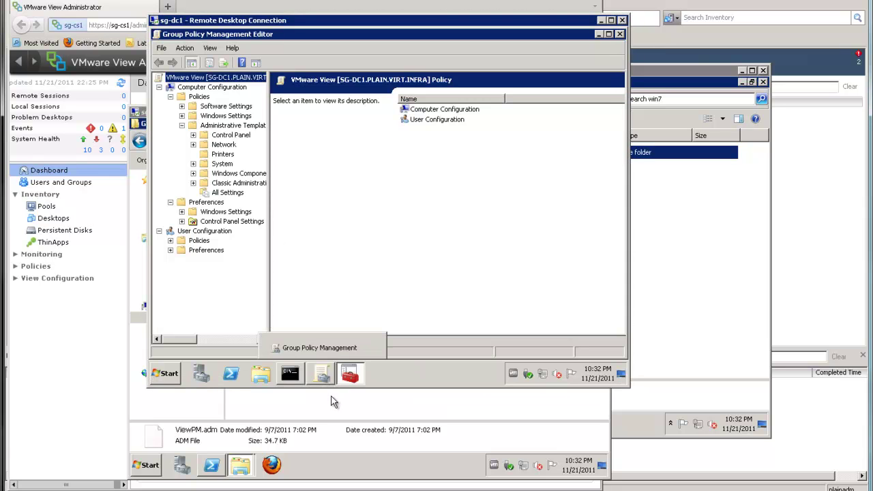
{"action": "left_click", "coordinate": [323, 373]}
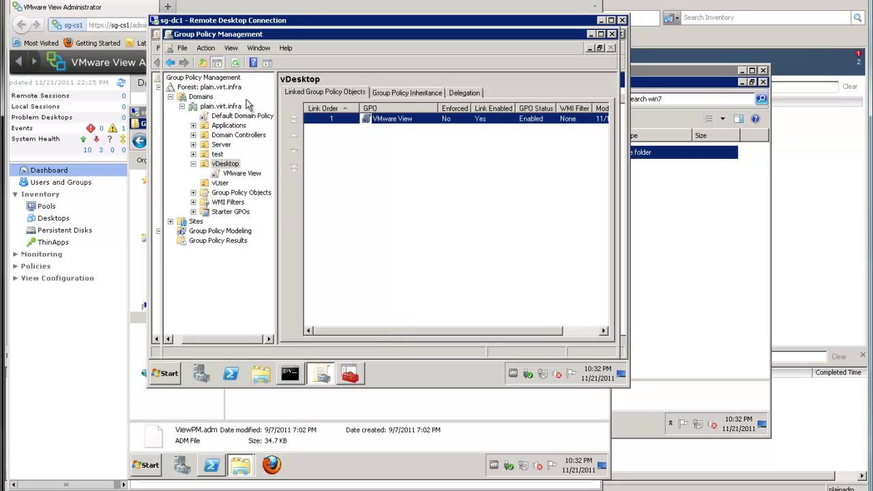
{"action": "left_click", "coordinate": [226, 164]}
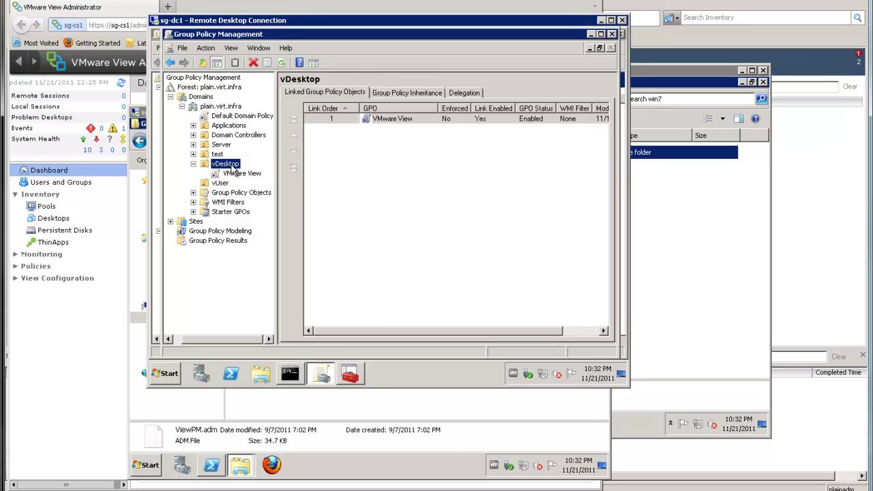
{"action": "right_click", "coordinate": [233, 170]}
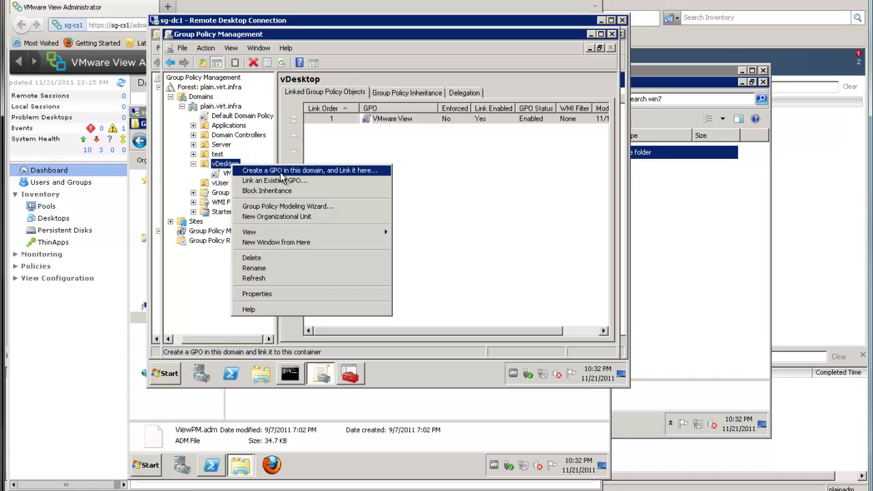
Step: Select the VMware View GPO link under vDesktop, dismiss the warning, and edit it
{"action": "left_click", "coordinate": [446, 201]}
{"action": "left_click", "coordinate": [239, 174]}
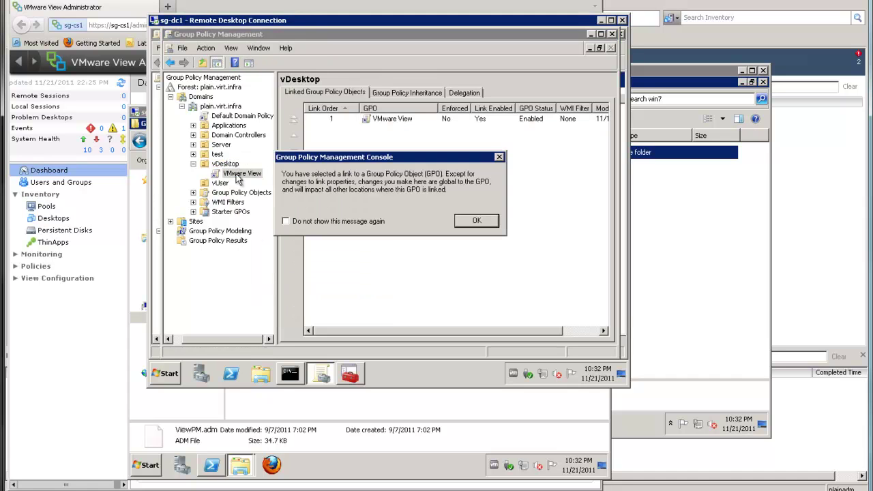
{"action": "left_click", "coordinate": [477, 220]}
{"action": "right_click", "coordinate": [246, 176]}
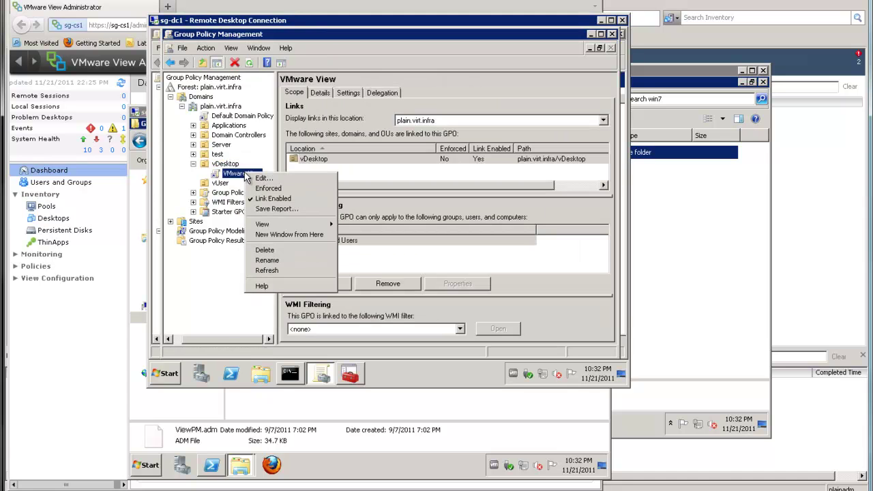
{"action": "left_click", "coordinate": [263, 178]}
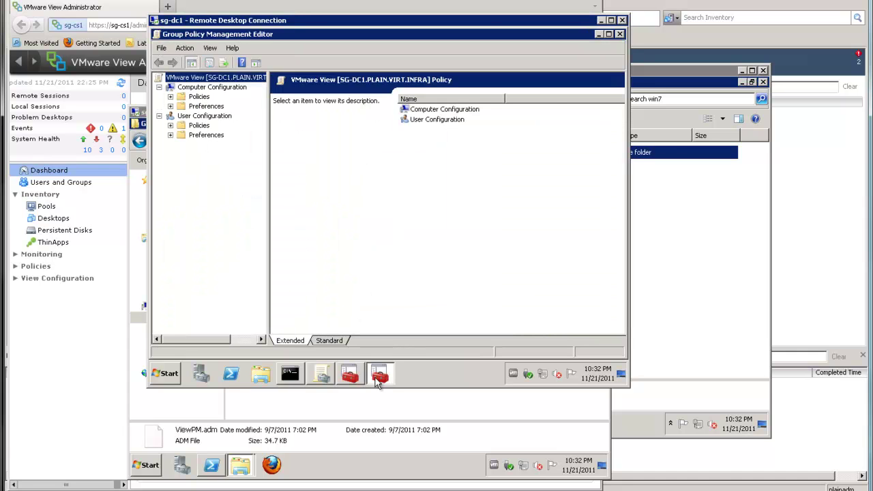
Step: Close the duplicate editor window and expand Computer Configuration Policies down to Administrative Templates
{"action": "left_click", "coordinate": [379, 375]}
{"action": "left_click", "coordinate": [619, 33]}
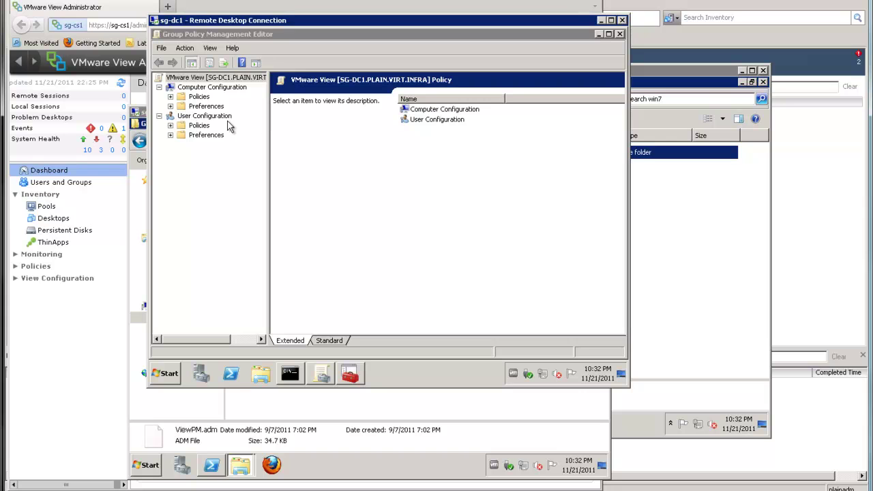
{"action": "left_click", "coordinate": [170, 96]}
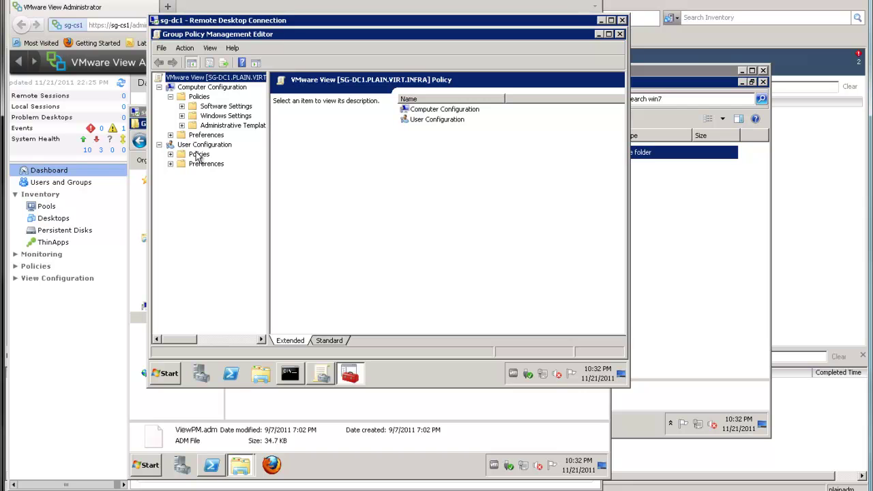
{"action": "left_click", "coordinate": [182, 127]}
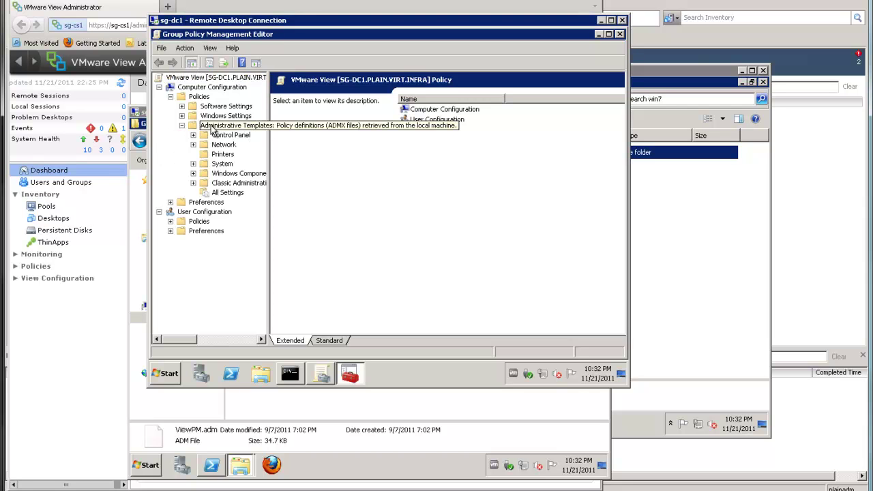
{"action": "right_click", "coordinate": [217, 126]}
Step: Confirm pcoip and ViewPM are listed as current templates, then close Add/Remove Templates
{"action": "left_click", "coordinate": [230, 133]}
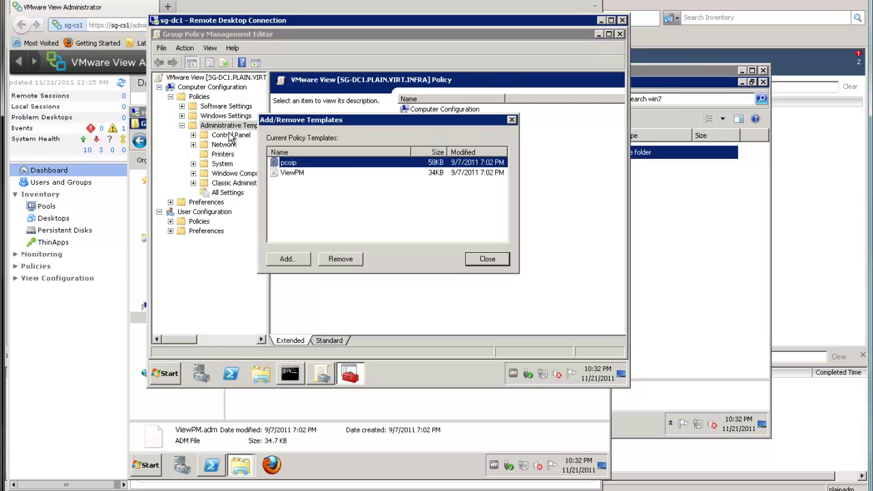
{"action": "left_click", "coordinate": [285, 175]}
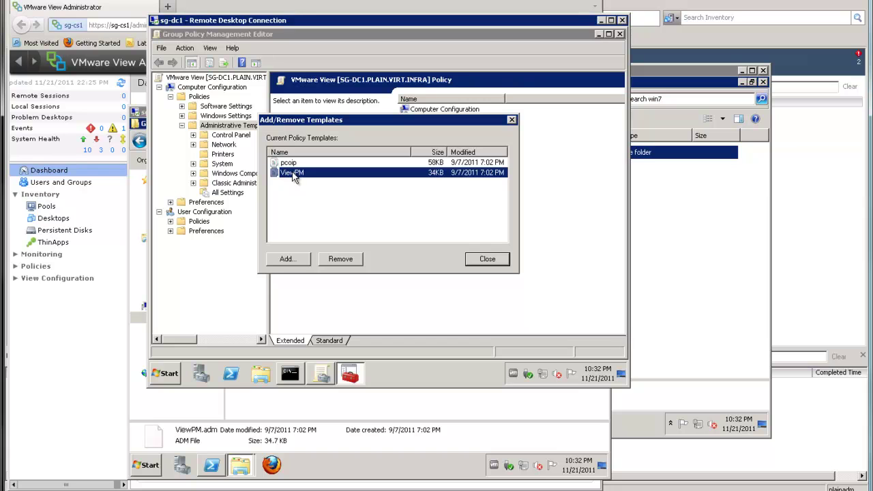
{"action": "left_click", "coordinate": [312, 164]}
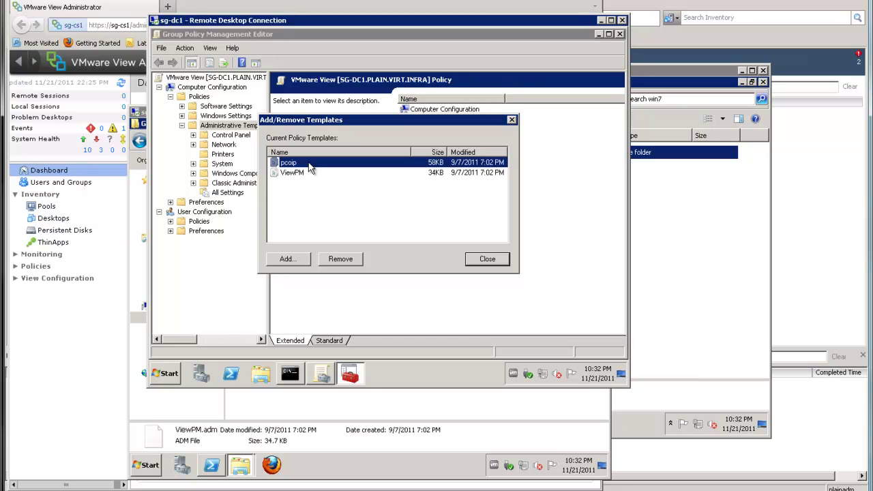
{"action": "left_click", "coordinate": [312, 175]}
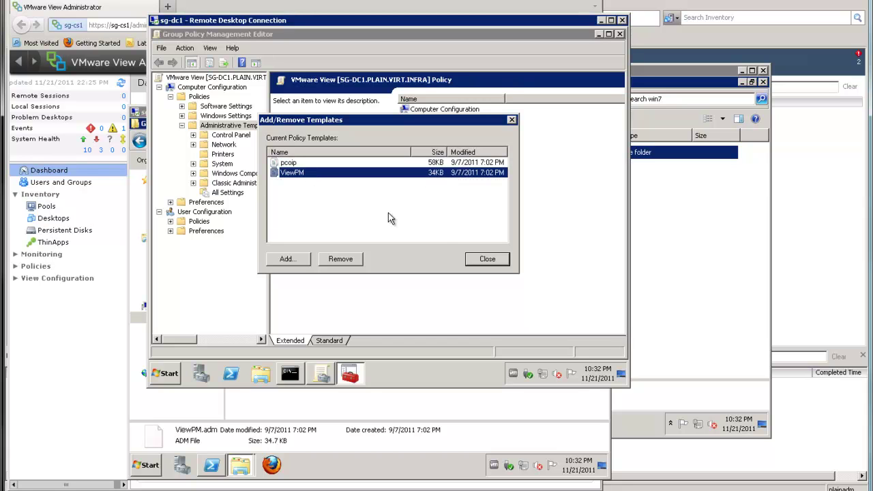
{"action": "left_click", "coordinate": [487, 259]}
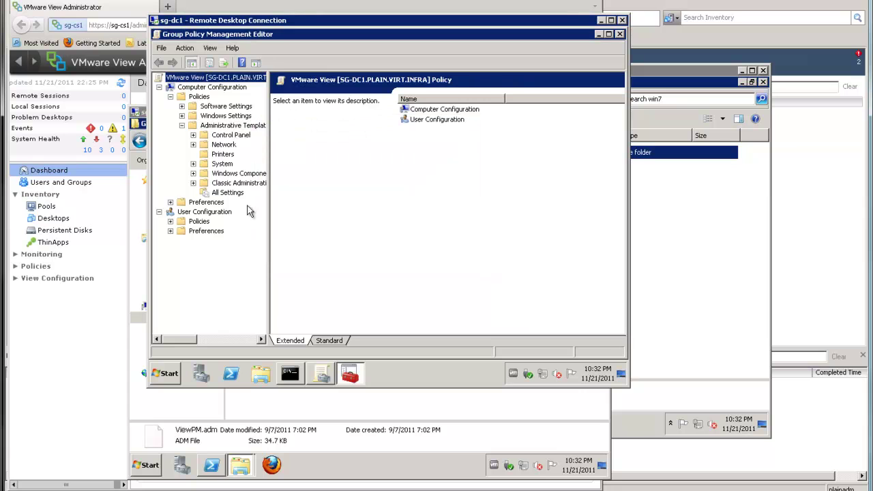
Step: Expand Classic Administrative Templates (ADM), widen the tree, and expand VMware View Agent Configuration > Persona Management
{"action": "left_click", "coordinate": [194, 184]}
{"action": "left_click", "coordinate": [240, 184]}
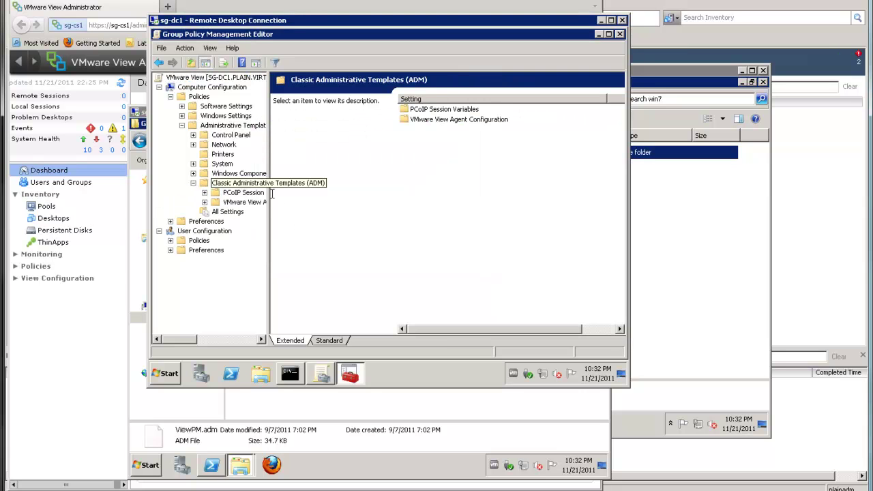
{"action": "left_click", "coordinate": [286, 192]}
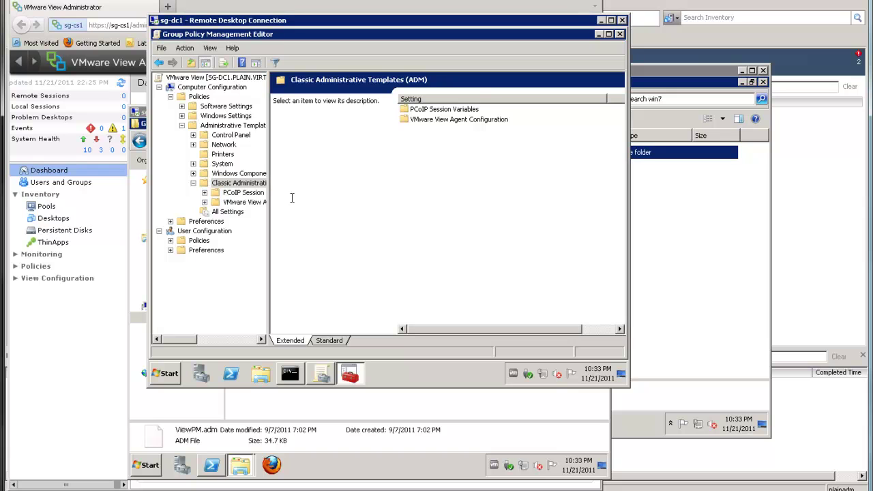
{"action": "left_click_drag", "start_coordinate": [269, 203], "coordinate": [321, 197]}
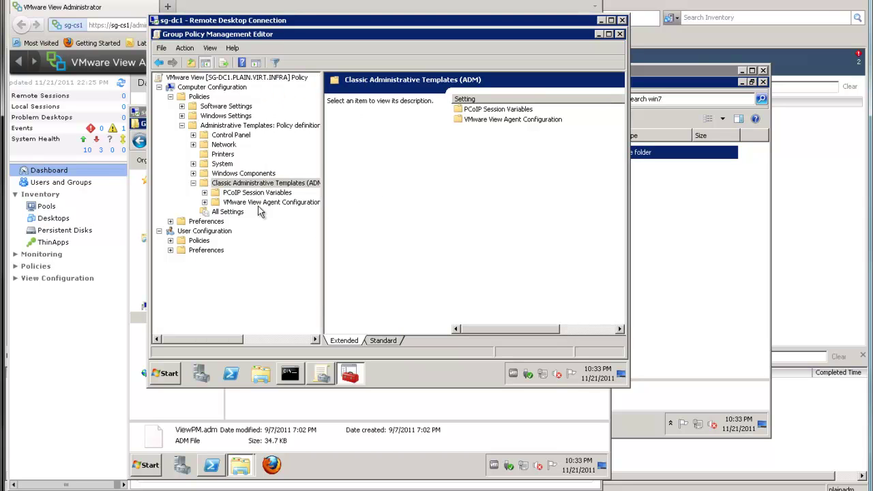
{"action": "left_click", "coordinate": [204, 193]}
{"action": "left_click", "coordinate": [204, 222]}
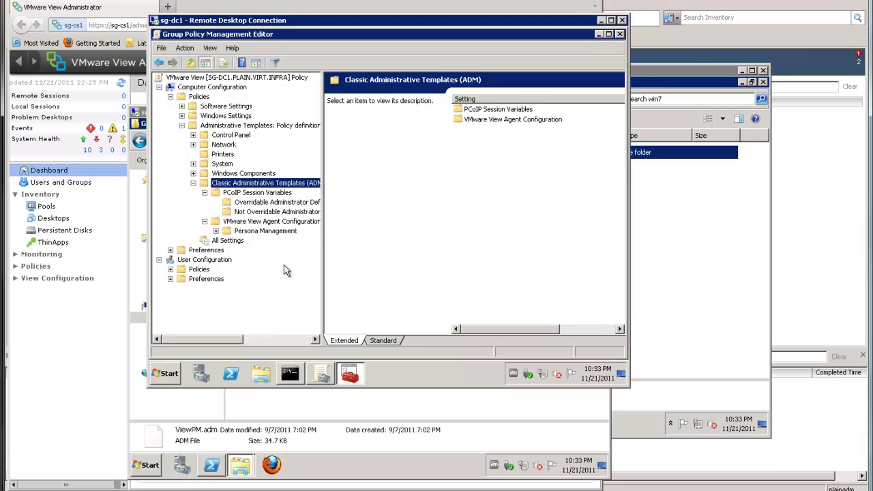
{"action": "left_click", "coordinate": [215, 231]}
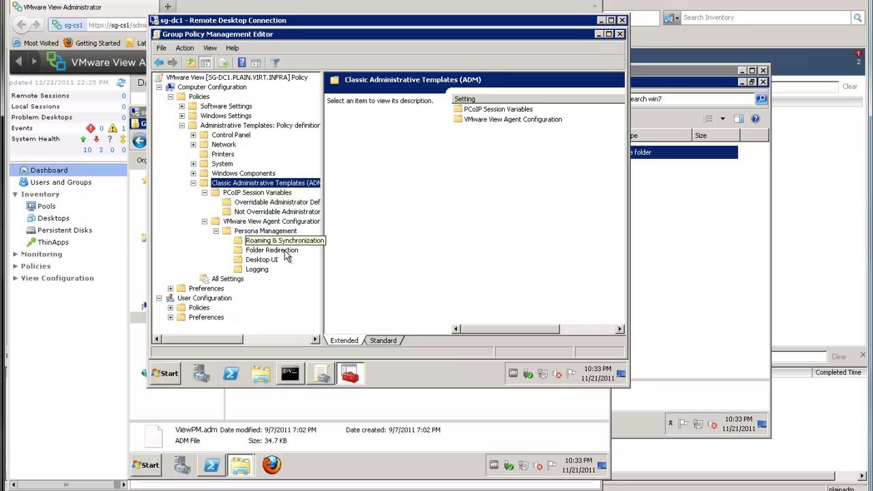
Step: Browse PCoIP Session Variables' Overridable Administrator Defaults, then return to Persona Management's four subfolders
{"action": "left_click", "coordinate": [204, 193]}
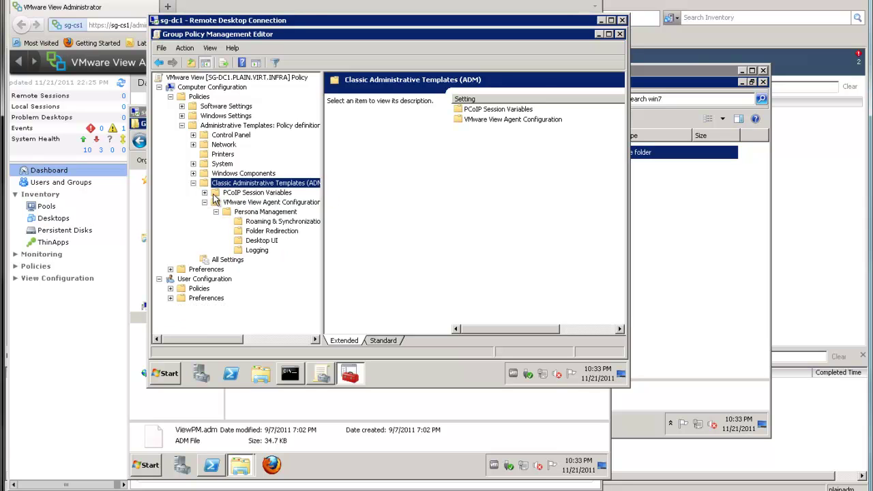
{"action": "left_click", "coordinate": [217, 194]}
{"action": "left_click", "coordinate": [204, 193]}
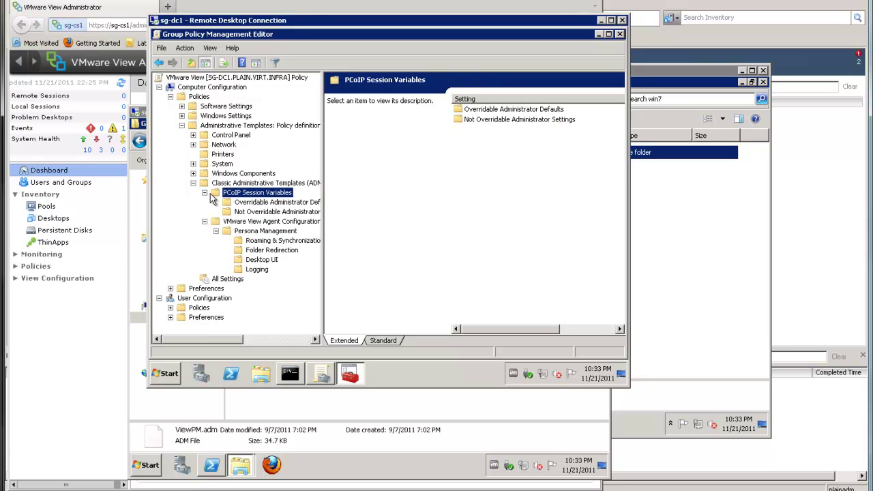
{"action": "left_click", "coordinate": [276, 203]}
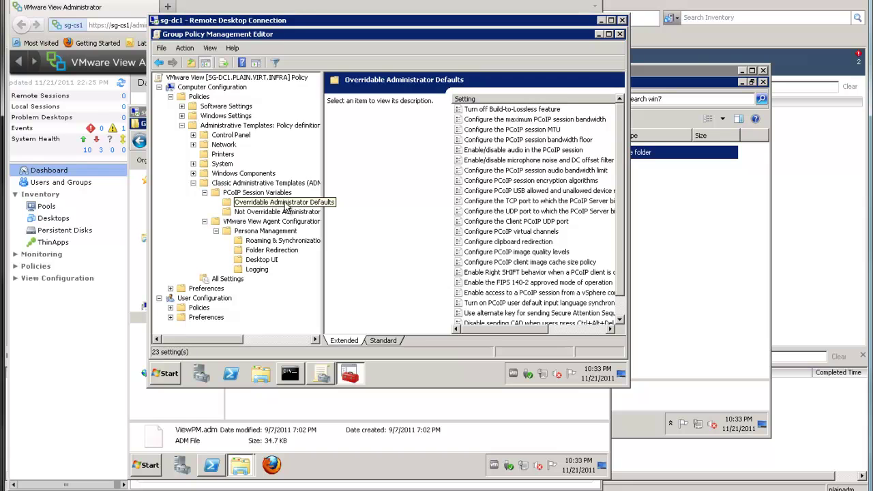
{"action": "left_click", "coordinate": [205, 193]}
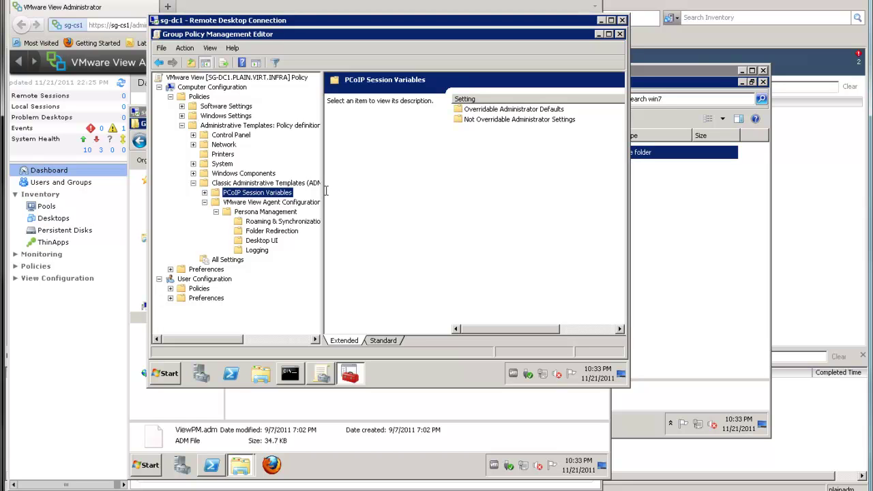
{"action": "left_click", "coordinate": [261, 202]}
{"action": "left_click", "coordinate": [258, 212]}
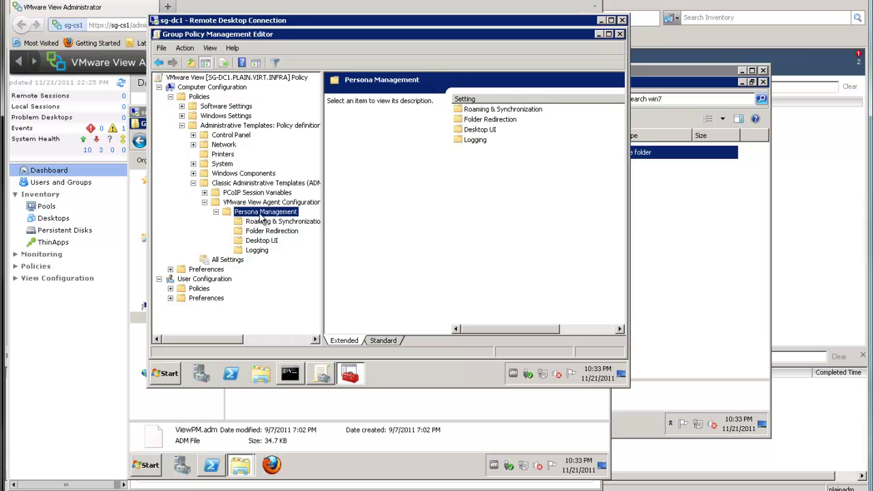
Step: Browse Roaming & Synchronization, then Folder Redirection's settings, and select My Documents
{"action": "left_click", "coordinate": [279, 223]}
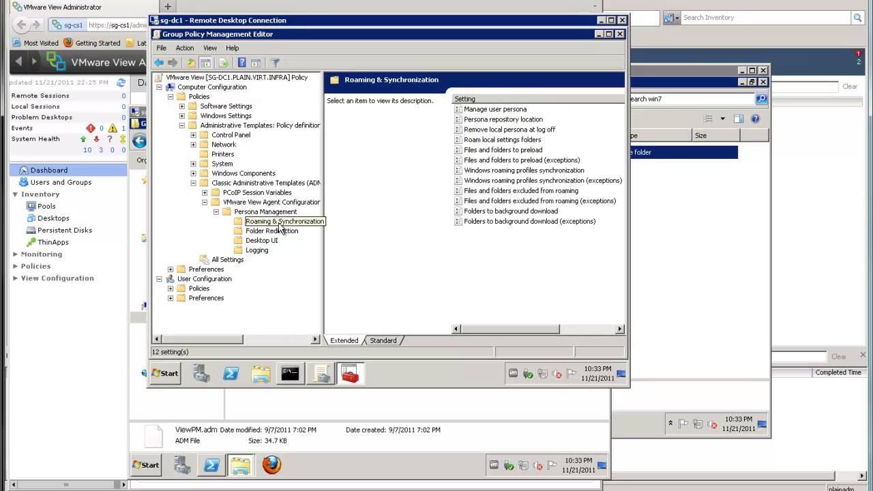
{"action": "left_click", "coordinate": [278, 231]}
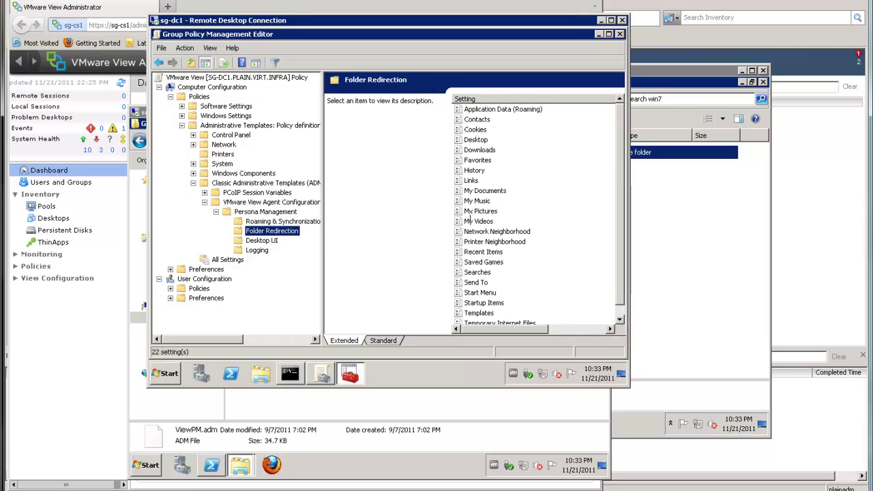
{"action": "scroll", "coordinate": [617, 198], "scroll_direction": "down", "scroll_amount": 1}
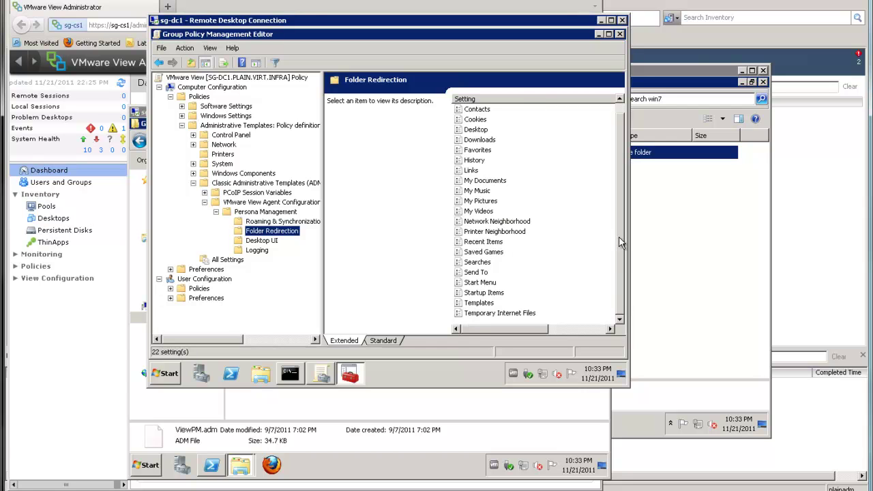
{"action": "scroll", "coordinate": [559, 201], "scroll_direction": "up", "scroll_amount": 1}
{"action": "left_click", "coordinate": [482, 191]}
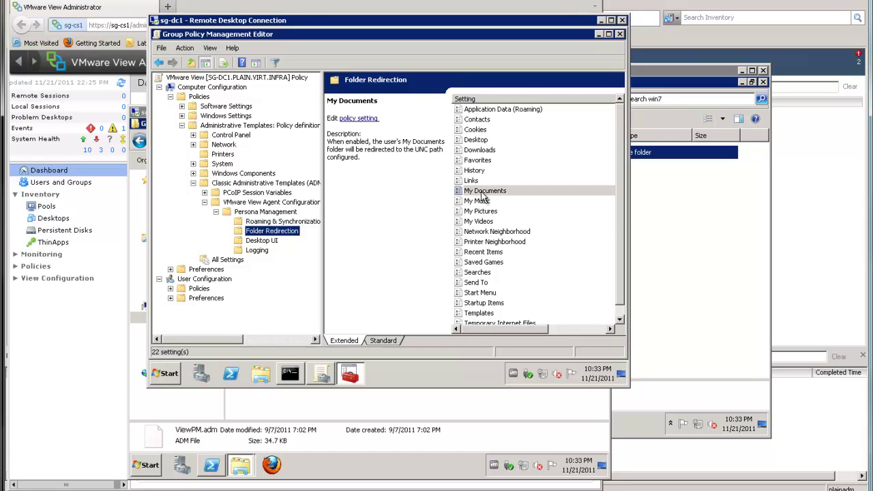
Step: Open the My Documents redirection policy, inspect the %username% redirect path, and close it
{"action": "double_click", "coordinate": [482, 194]}
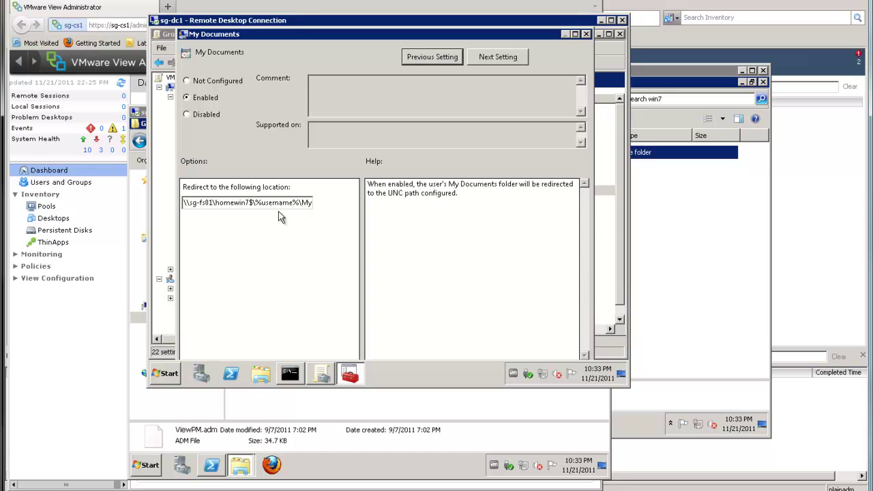
{"action": "left_click_drag", "start_coordinate": [189, 203], "coordinate": [333, 205]}
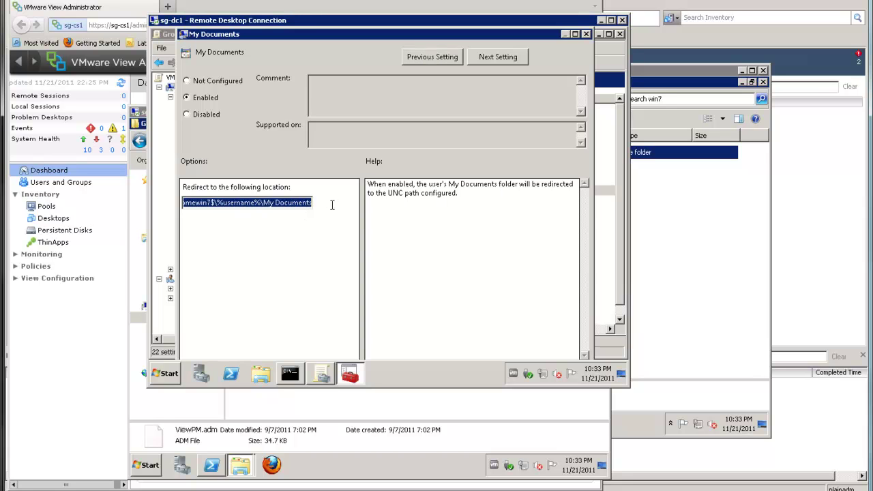
{"action": "left_click", "coordinate": [233, 204]}
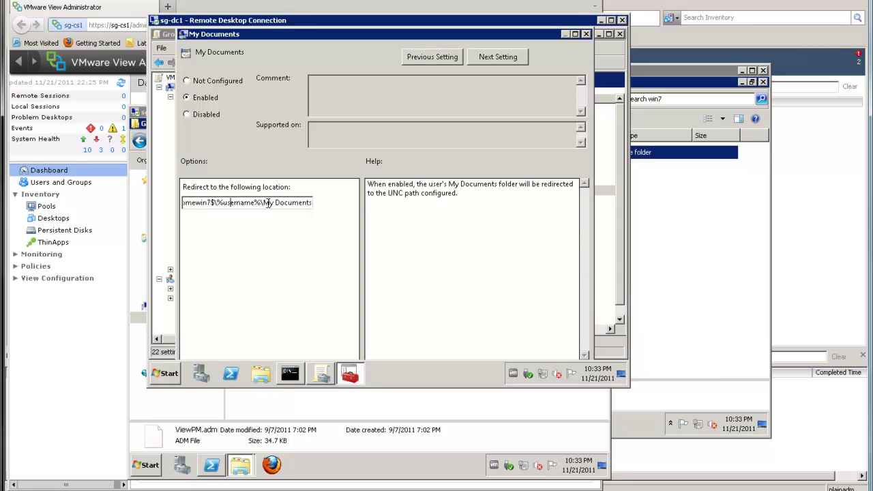
{"action": "left_click_drag", "start_coordinate": [263, 202], "coordinate": [325, 201]}
{"action": "left_click_drag", "start_coordinate": [217, 203], "coordinate": [261, 204]}
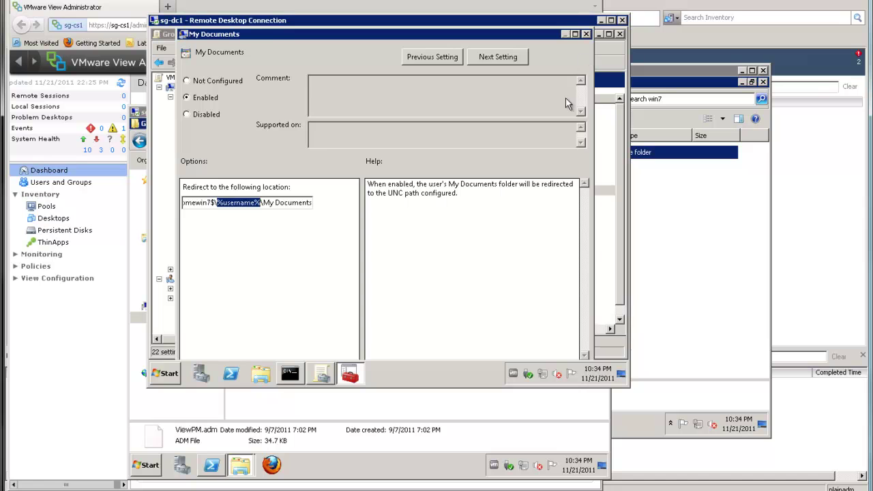
{"action": "left_click", "coordinate": [586, 34]}
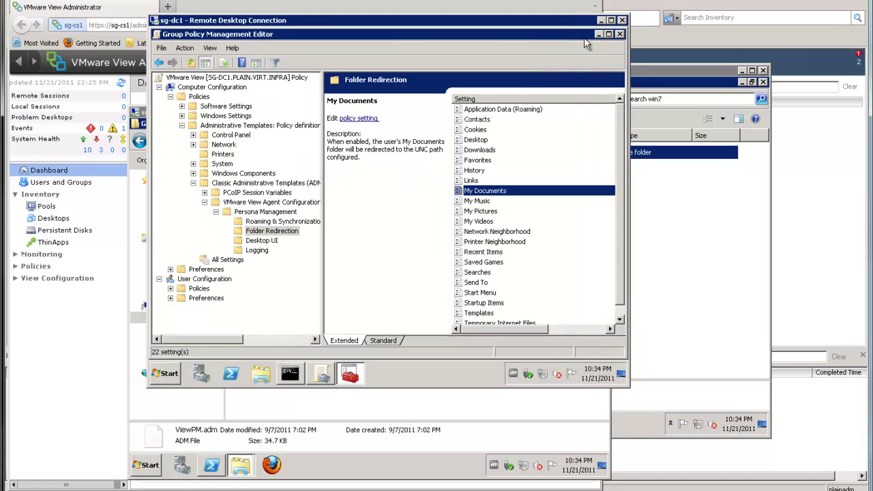
Step: Step through My Music, My Pictures, My Videos and Network Neighborhood settings, then view Desktop UI
{"action": "left_click", "coordinate": [481, 182]}
{"action": "left_click", "coordinate": [486, 192]}
{"action": "left_click", "coordinate": [490, 202]}
{"action": "left_click", "coordinate": [496, 212]}
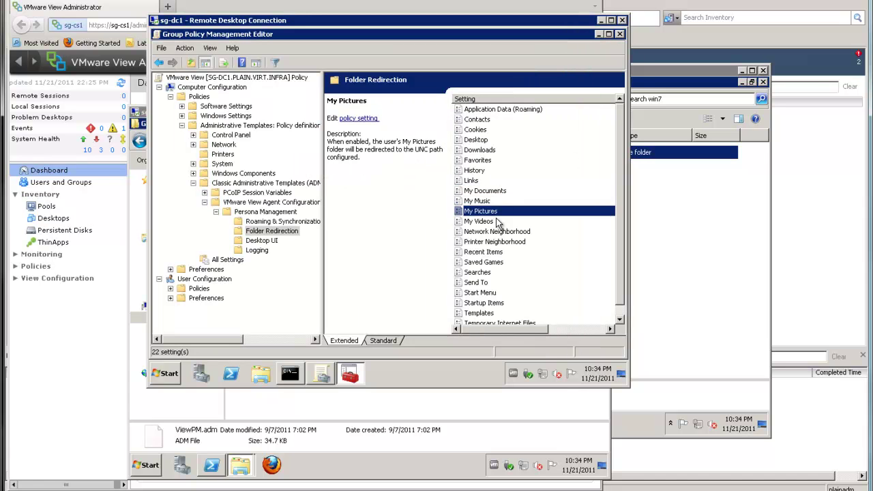
{"action": "left_click", "coordinate": [500, 221]}
{"action": "left_click", "coordinate": [490, 212]}
{"action": "left_click", "coordinate": [492, 222]}
{"action": "double_click", "coordinate": [498, 232]}
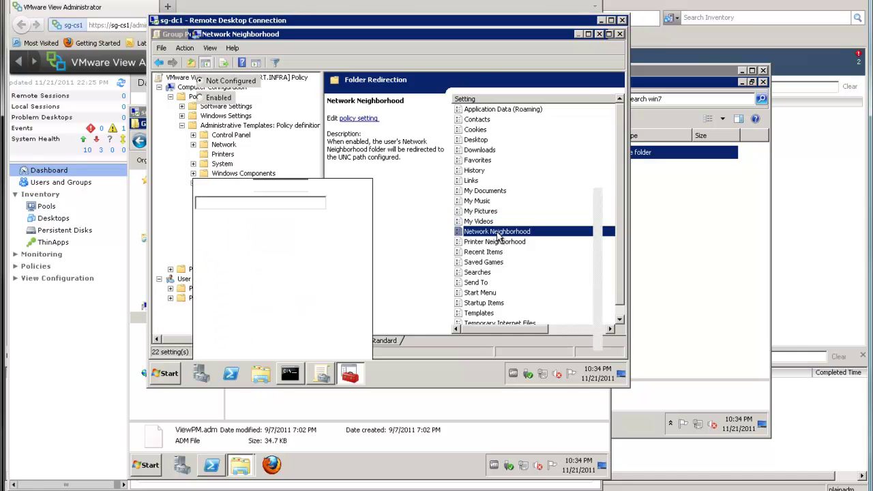
{"action": "left_click", "coordinate": [599, 34]}
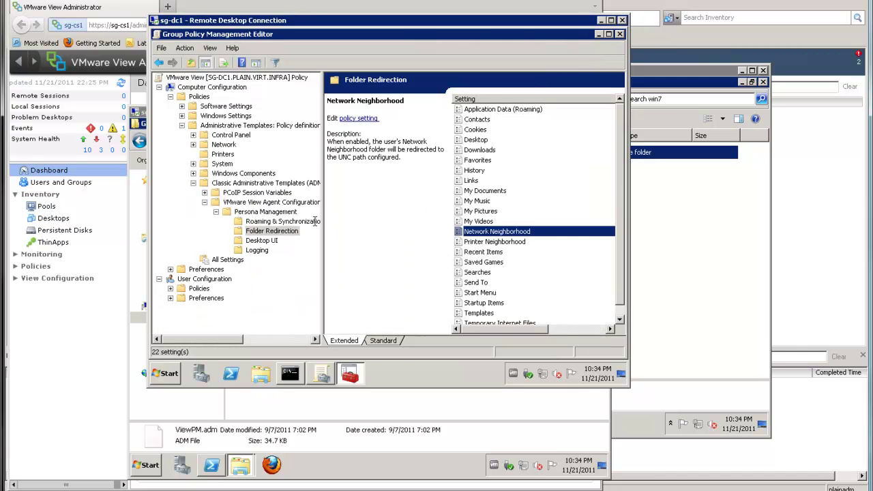
{"action": "left_click", "coordinate": [276, 243]}
{"action": "left_click", "coordinate": [256, 212]}
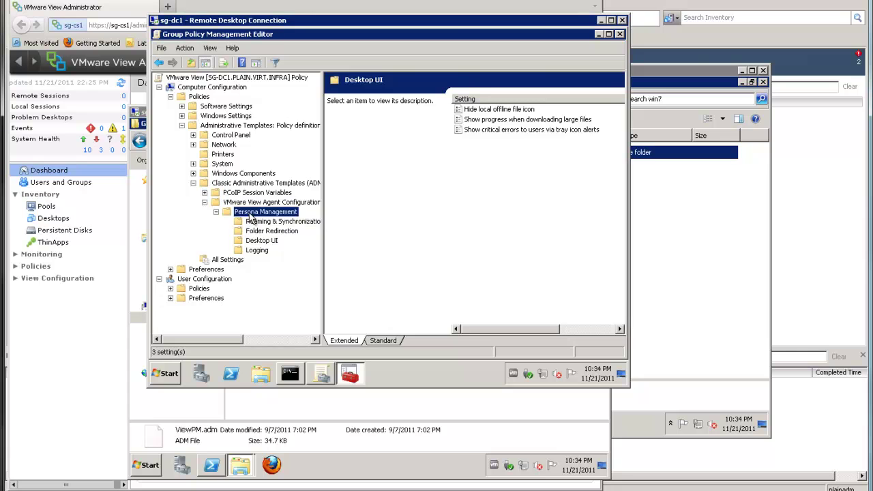
Step: Open and close the Manage user persona and Application Data (Roaming) settings unchanged
{"action": "left_click", "coordinate": [261, 222]}
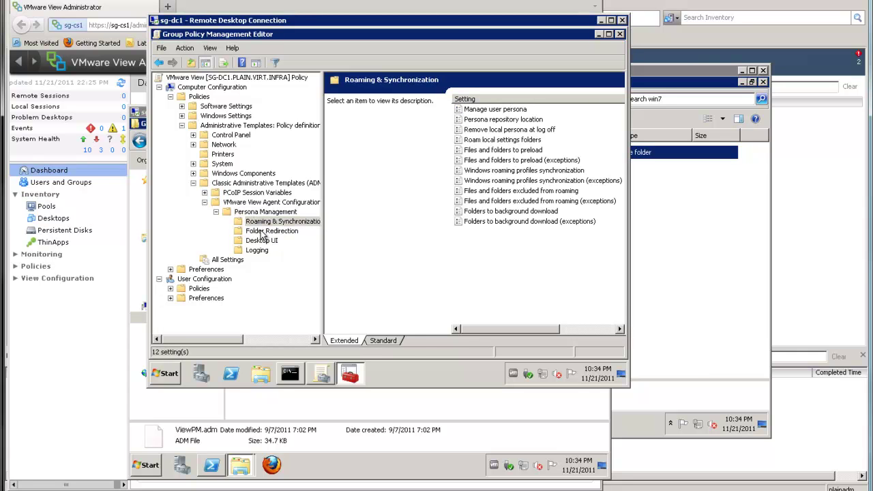
{"action": "double_click", "coordinate": [463, 109]}
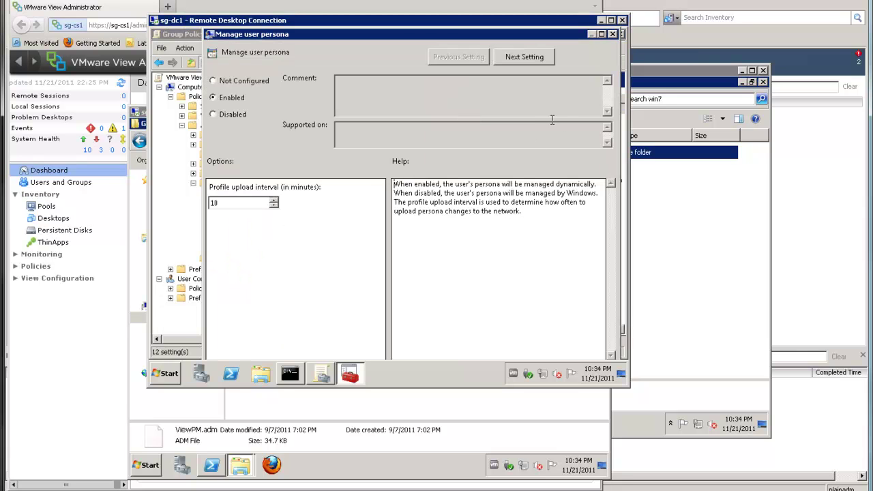
{"action": "left_click", "coordinate": [613, 34]}
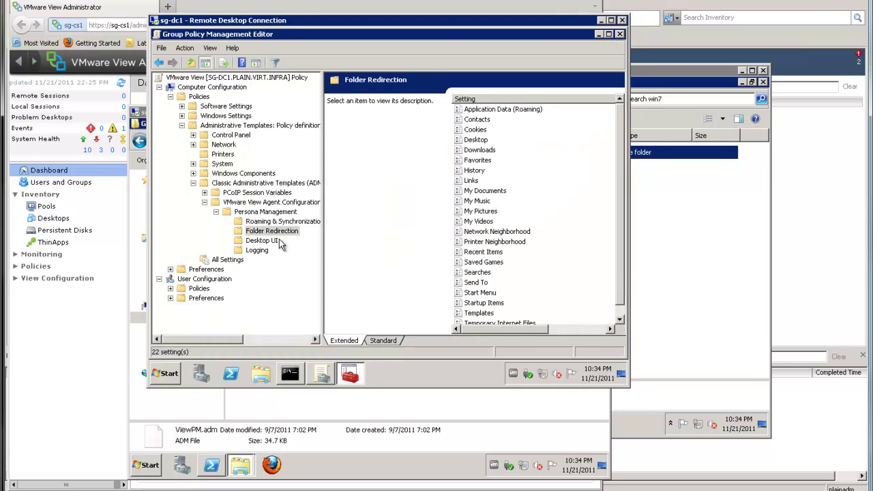
{"action": "left_click", "coordinate": [511, 111]}
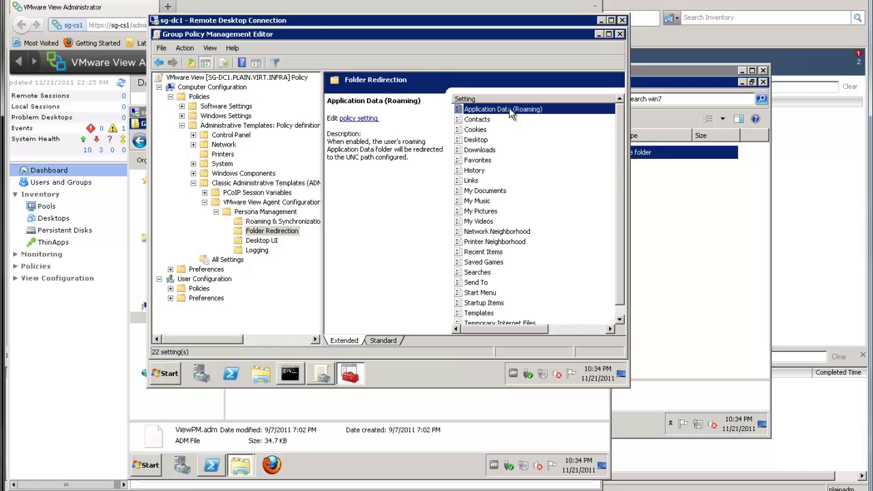
{"action": "double_click", "coordinate": [509, 110]}
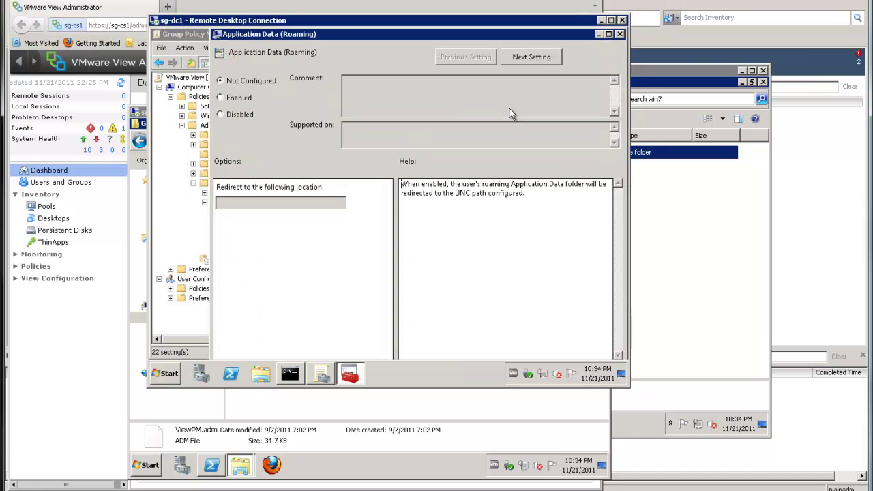
{"action": "left_click", "coordinate": [620, 34]}
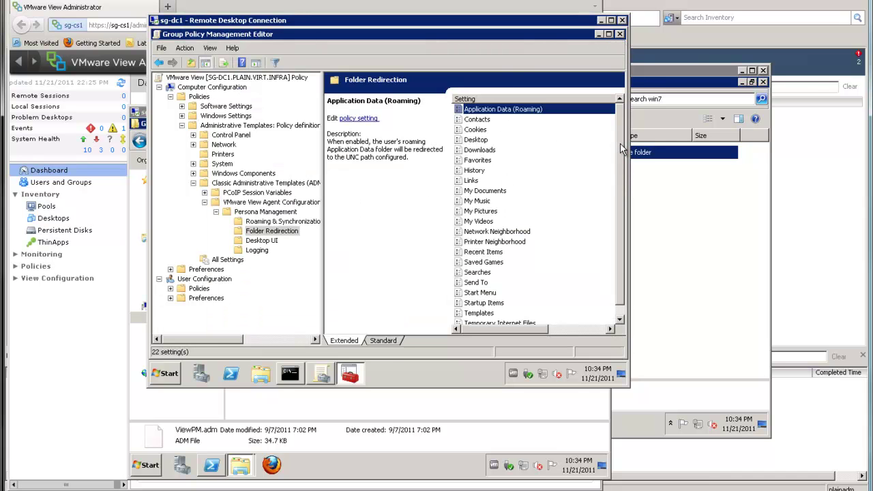
{"action": "scroll", "coordinate": [622, 149], "scroll_direction": "down", "scroll_amount": 1}
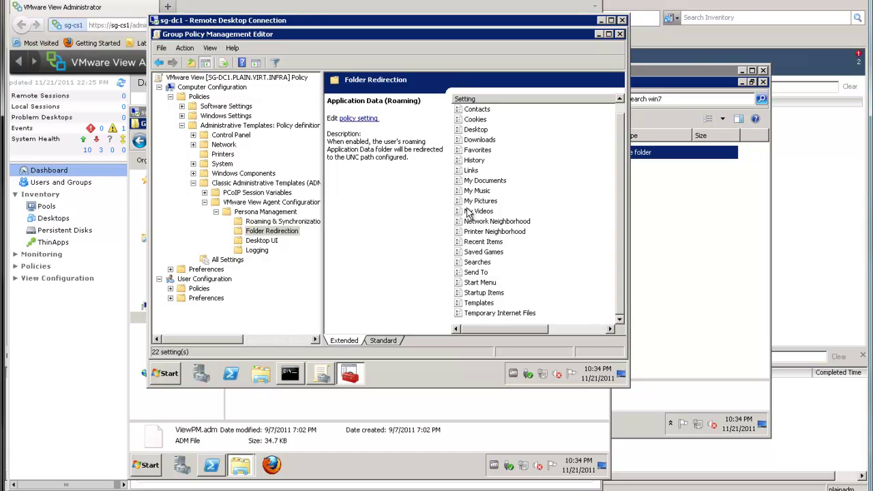
Step: Read the Desktop UI settings' descriptions, then view the Logging settings
{"action": "left_click", "coordinate": [262, 240]}
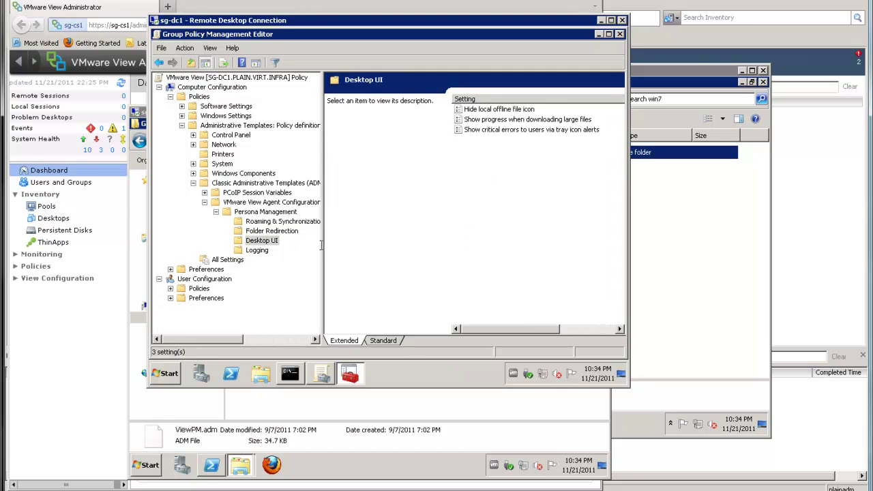
{"action": "left_click", "coordinate": [483, 121]}
{"action": "left_click", "coordinate": [485, 131]}
{"action": "left_click", "coordinate": [488, 121]}
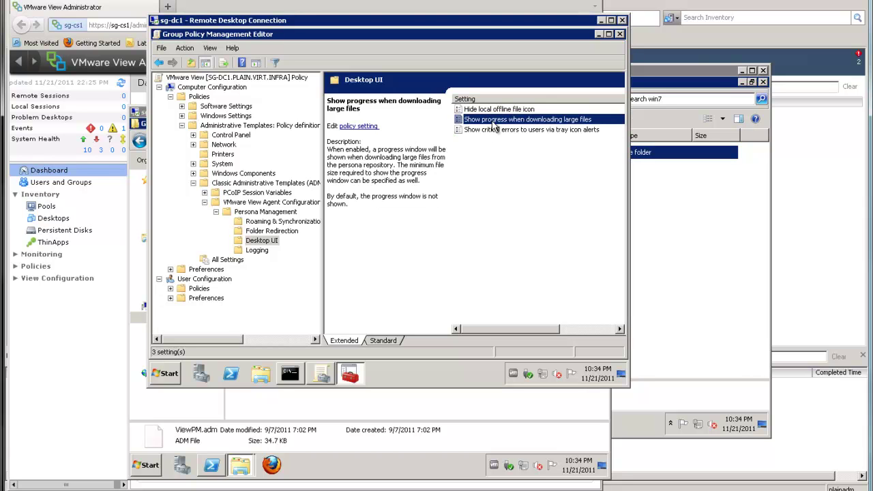
{"action": "left_click", "coordinate": [256, 252]}
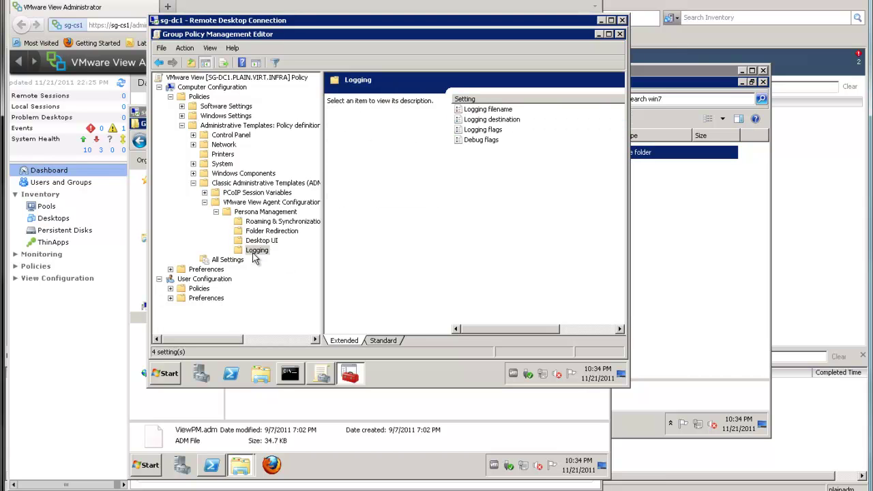
Step: Back in Roaming & Synchronization, open the Persona repository location policy (\\sg-fs01\homewin7$\%username%)
{"action": "left_click", "coordinate": [272, 222]}
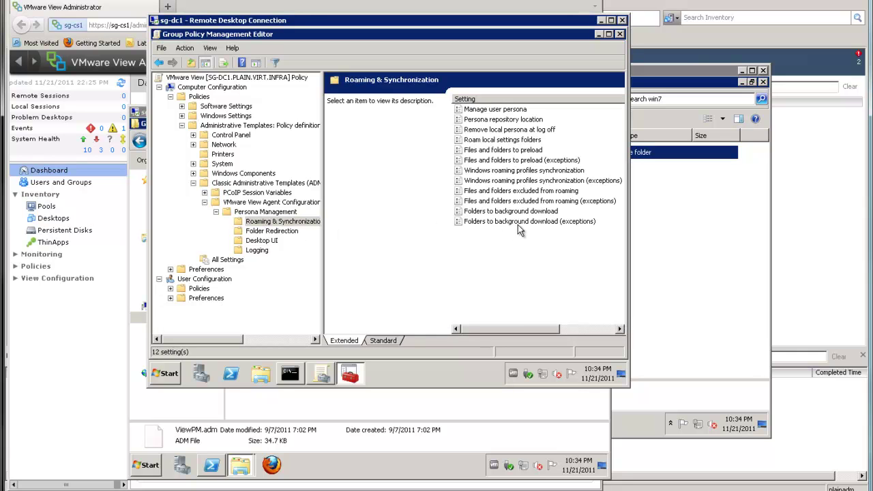
{"action": "double_click", "coordinate": [499, 111]}
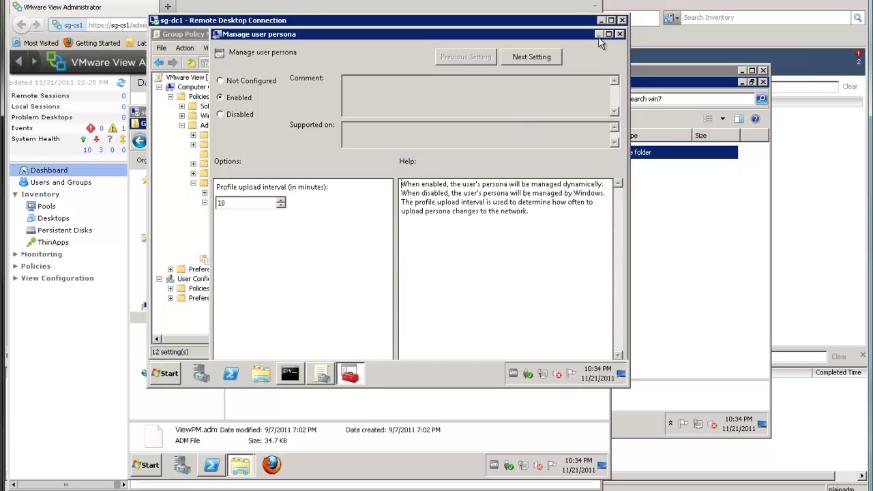
{"action": "left_click", "coordinate": [619, 34]}
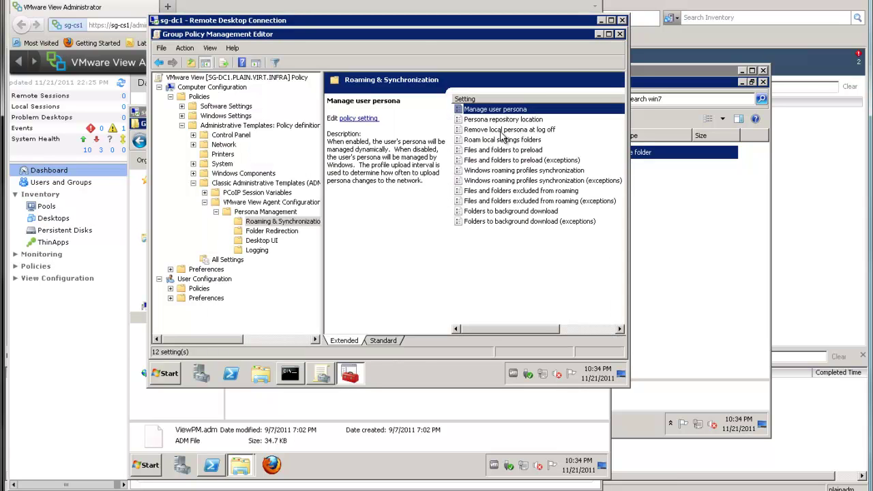
{"action": "double_click", "coordinate": [502, 120]}
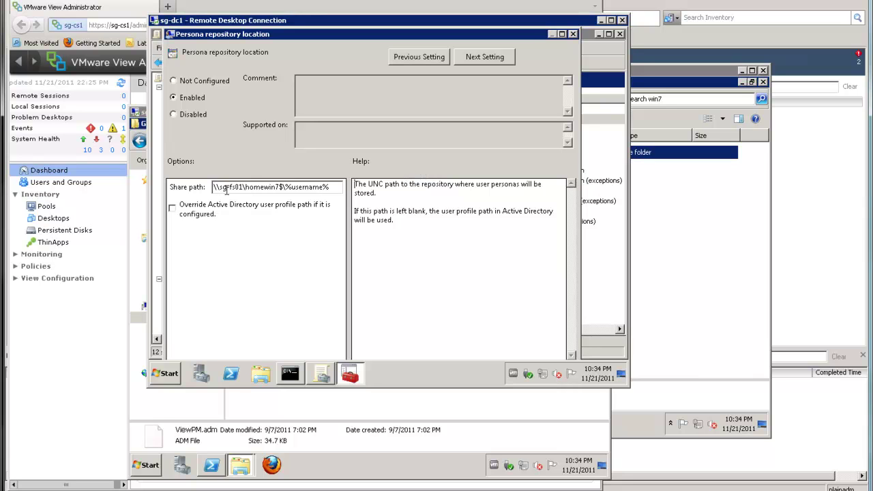
{"action": "left_click_drag", "start_coordinate": [225, 190], "coordinate": [339, 187]}
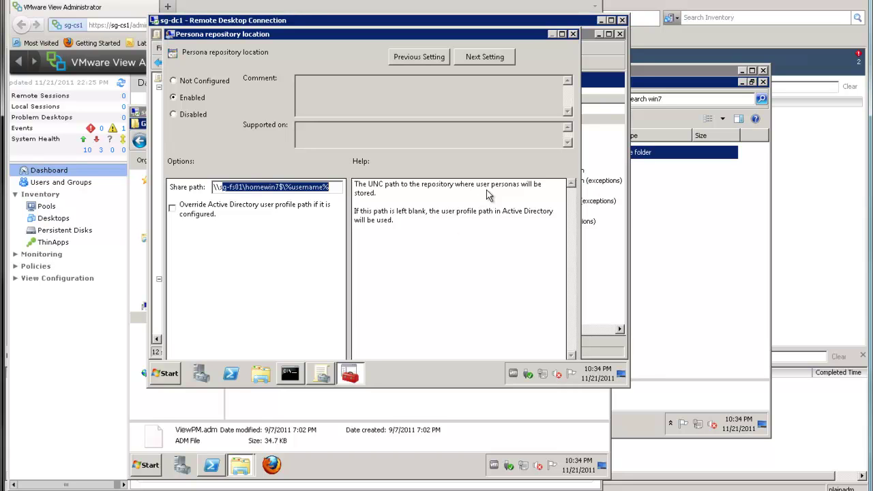
{"action": "left_click", "coordinate": [247, 188]}
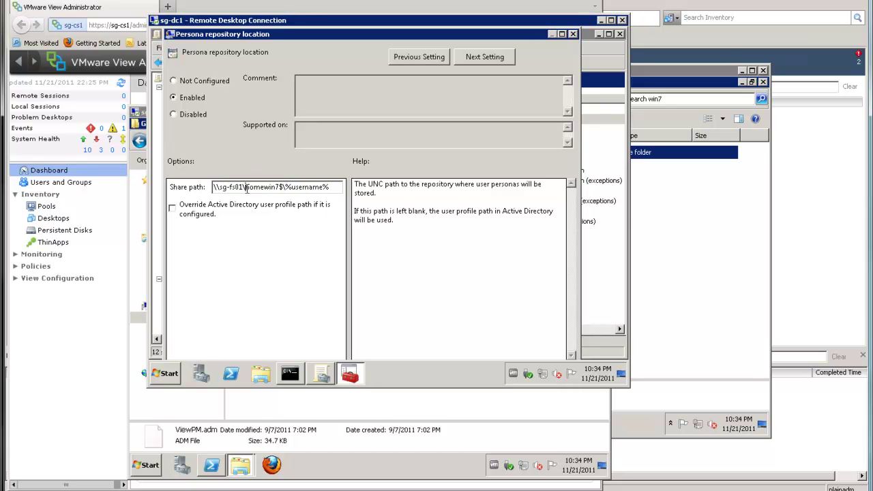
{"action": "left_click_drag", "start_coordinate": [286, 189], "coordinate": [335, 188]}
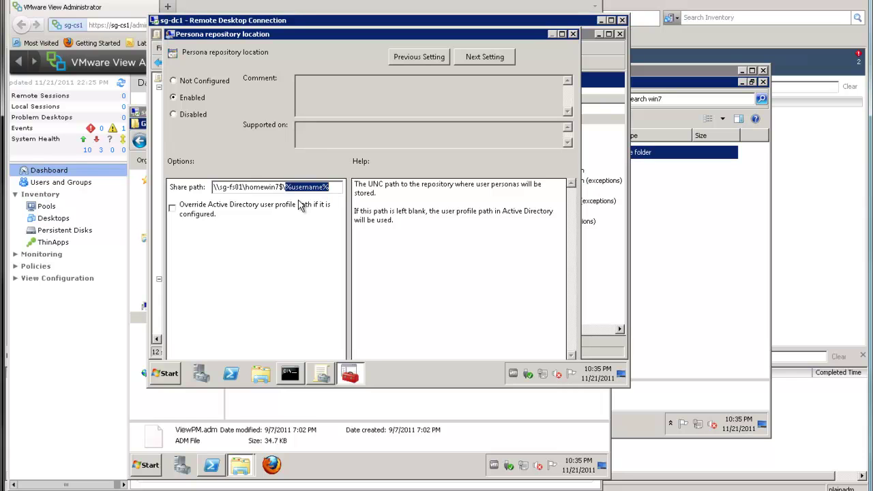
{"action": "left_click", "coordinate": [246, 186]}
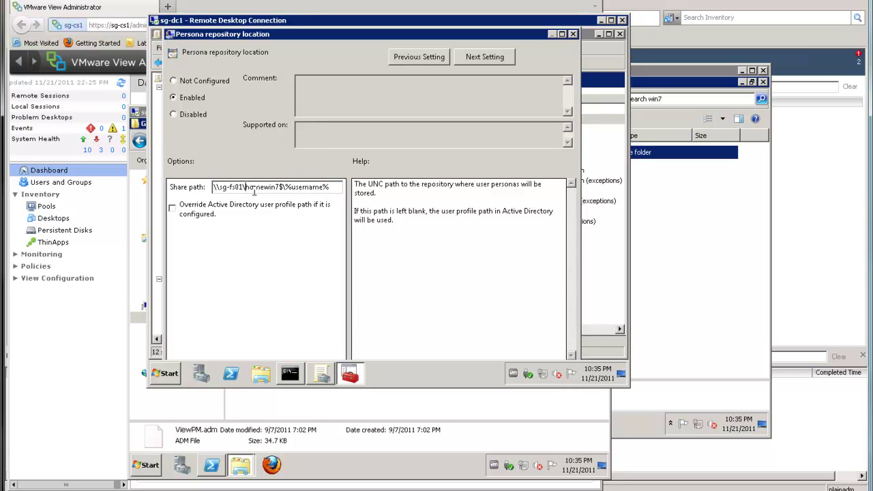
{"action": "left_click_drag", "start_coordinate": [334, 188], "coordinate": [217, 188]}
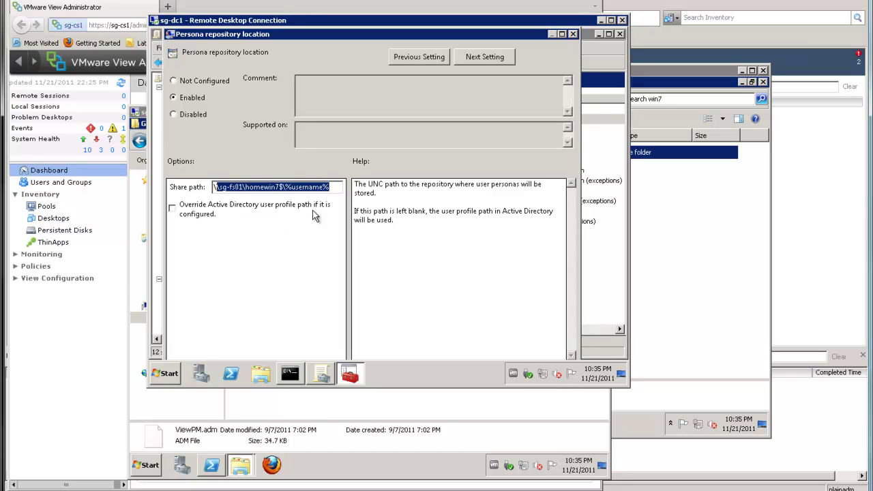
{"action": "left_click", "coordinate": [573, 34]}
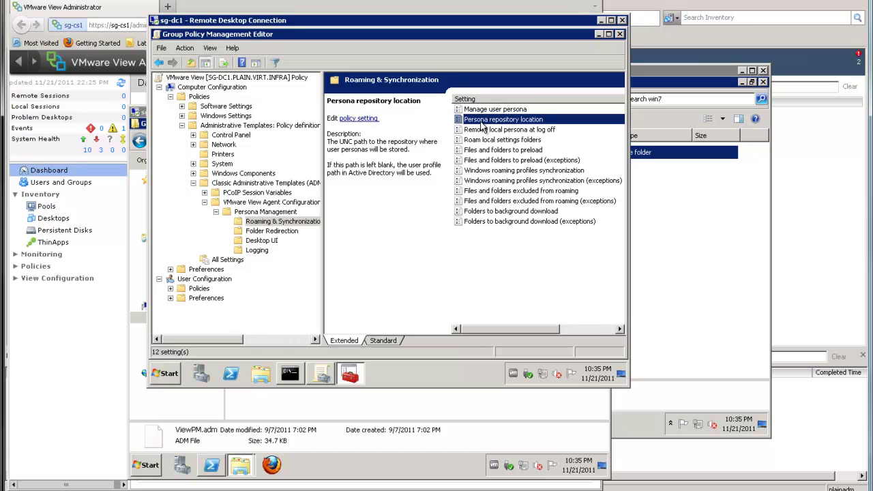
Step: View the Persona Management Folder Redirection and Roaming & Synchronization settings, then return to the local desktop
{"action": "left_click", "coordinate": [268, 231]}
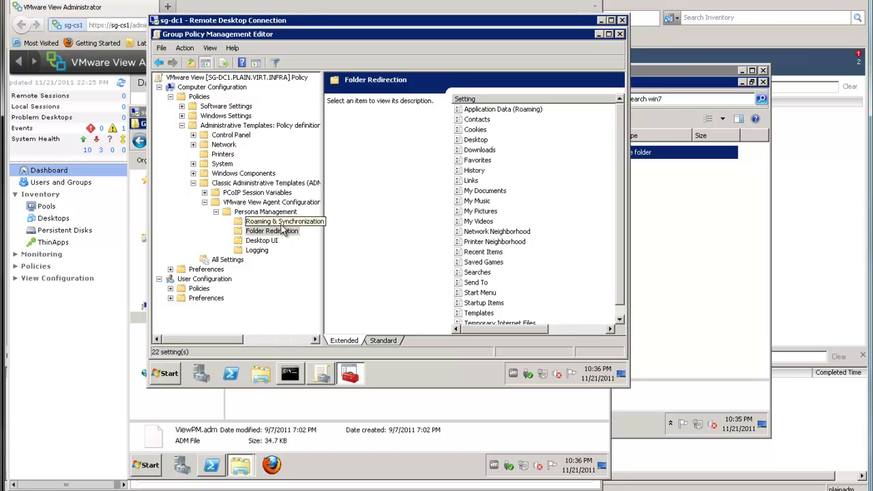
{"action": "left_click", "coordinate": [265, 224]}
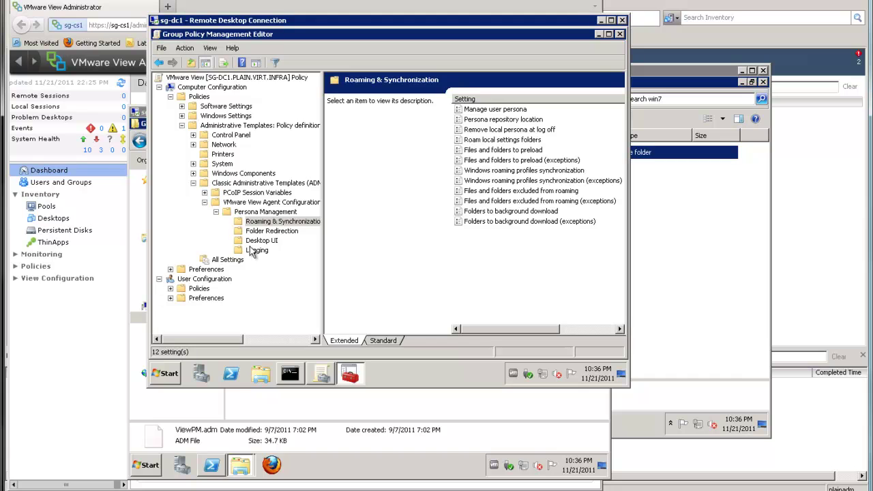
{"action": "left_click", "coordinate": [100, 332]}
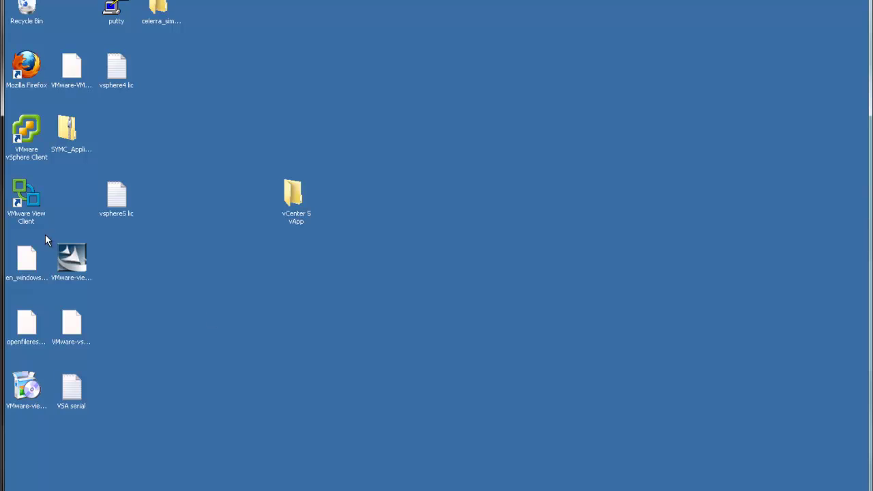
Step: Launch VMware View Client, connect to sg-cs1, accept its certificate and log in
{"action": "left_click", "coordinate": [25, 214]}
{"action": "left_click", "coordinate": [26, 216]}
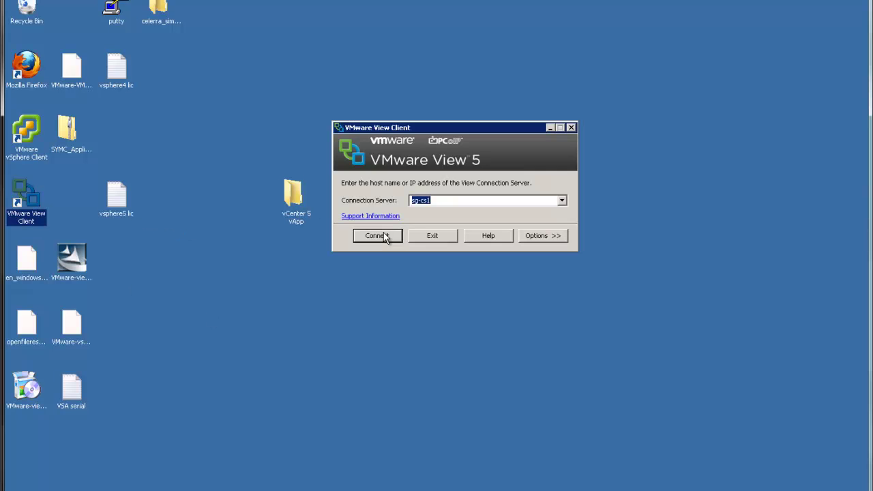
{"action": "left_click", "coordinate": [377, 236]}
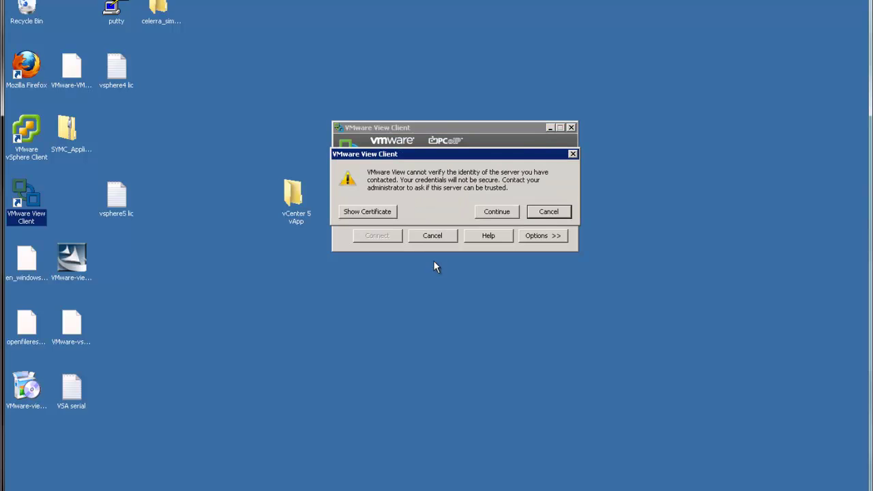
{"action": "left_click", "coordinate": [497, 212]}
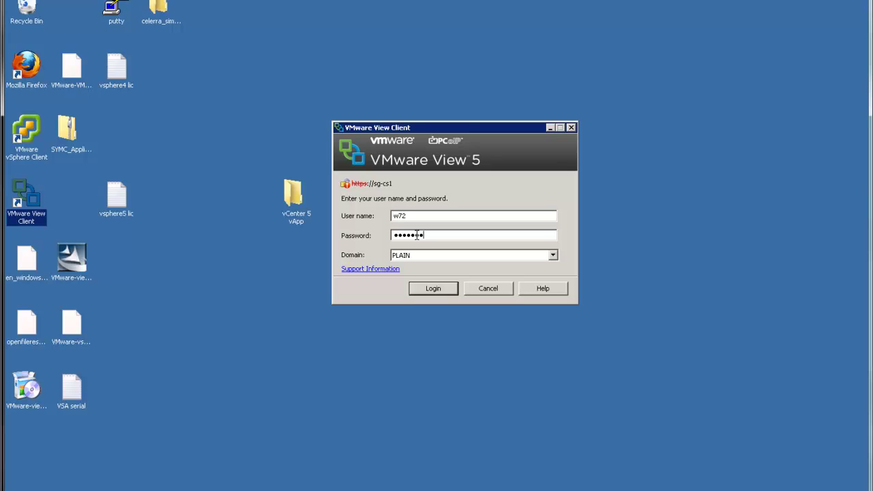
{"action": "key", "text": "Return"}
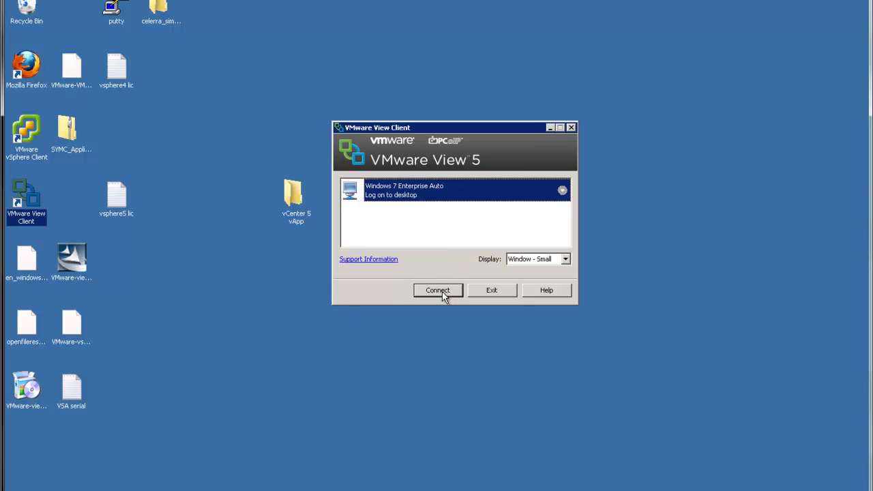
Step: Connect to the Windows 7 Enterprise Auto desktop in Window - Large display size
{"action": "left_click", "coordinate": [525, 262]}
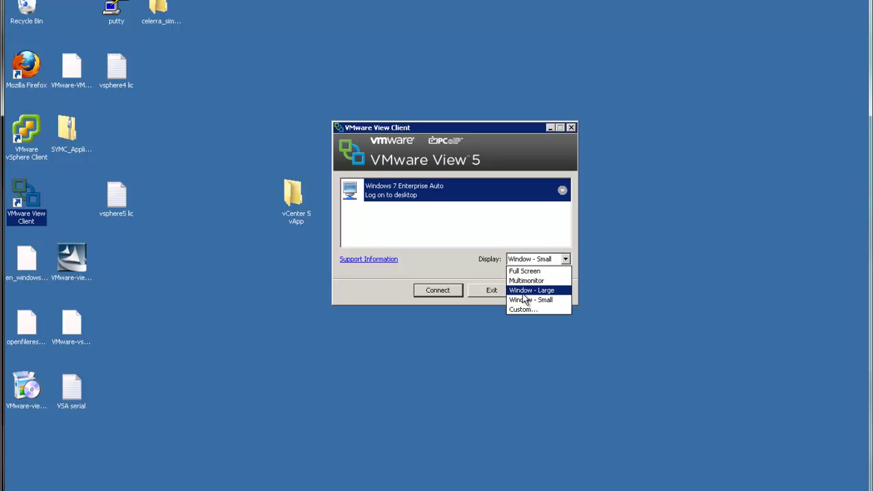
{"action": "left_click", "coordinate": [523, 300]}
{"action": "left_click", "coordinate": [536, 259]}
{"action": "left_click", "coordinate": [523, 291]}
{"action": "left_click", "coordinate": [439, 293]}
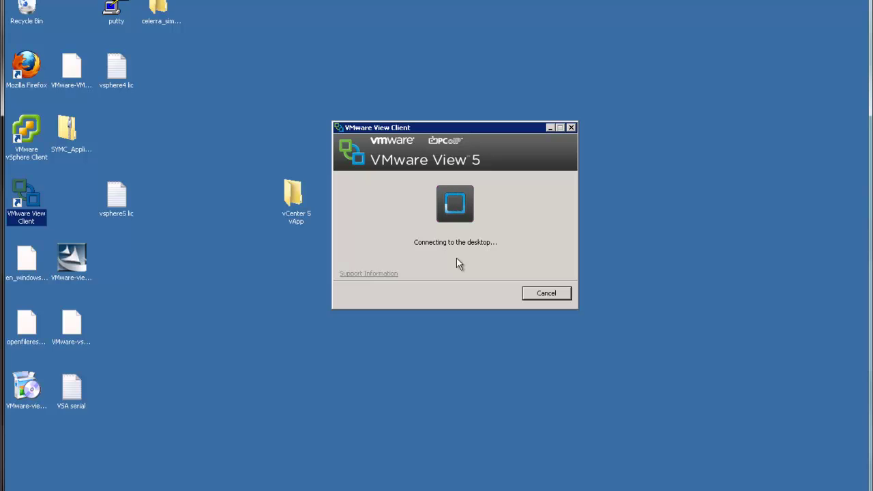
{"action": "left_click", "coordinate": [269, 490]}
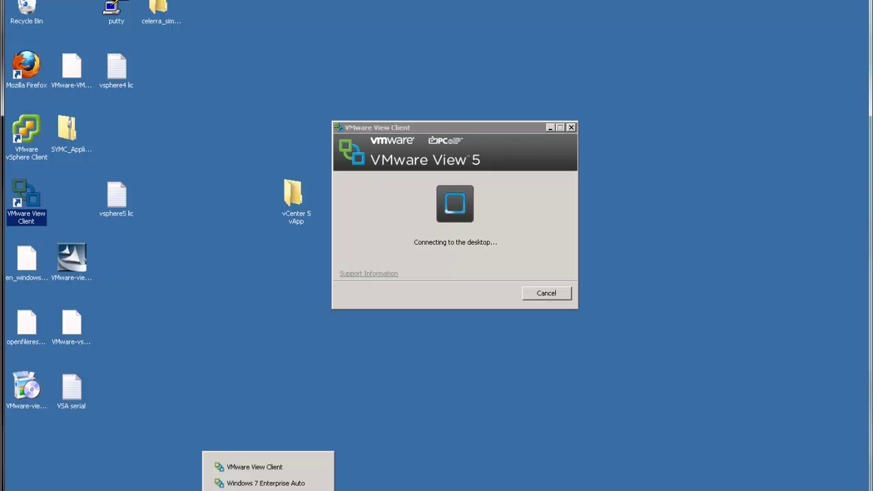
{"action": "left_click", "coordinate": [256, 468]}
{"action": "left_click", "coordinate": [268, 489]}
{"action": "left_click", "coordinate": [267, 487]}
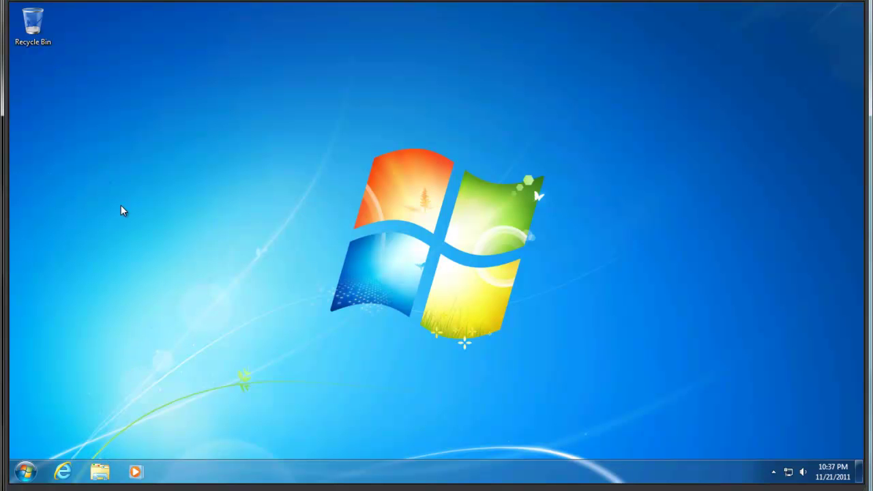
{"action": "left_click", "coordinate": [100, 472]}
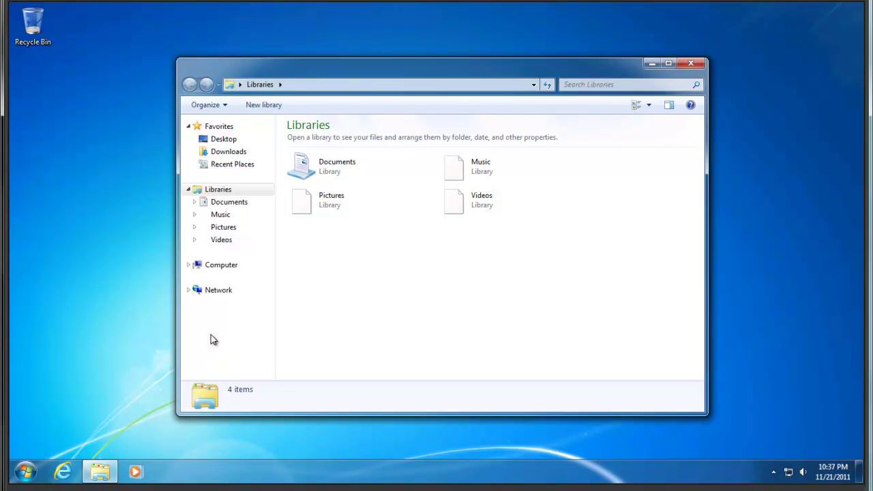
{"action": "left_click", "coordinate": [26, 473]}
{"action": "left_click", "coordinate": [51, 419]}
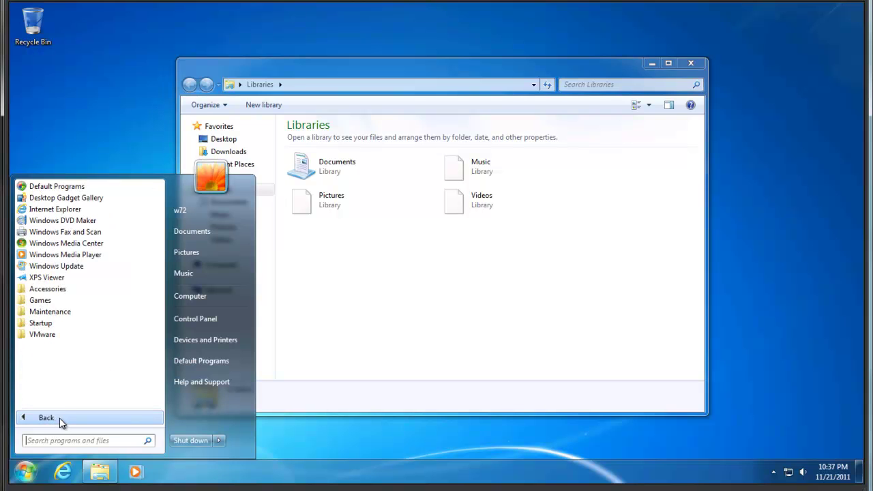
{"action": "left_click", "coordinate": [337, 341]}
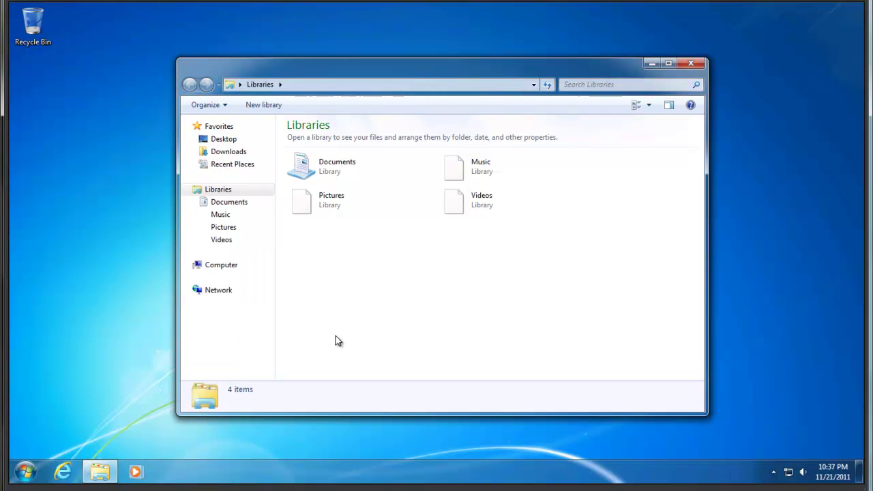
{"action": "left_click", "coordinate": [485, 170]}
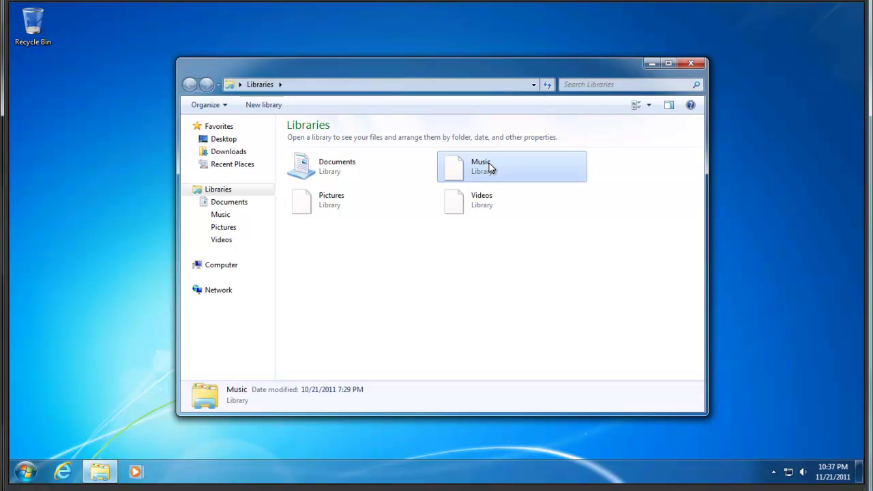
{"action": "double_click", "coordinate": [338, 170]}
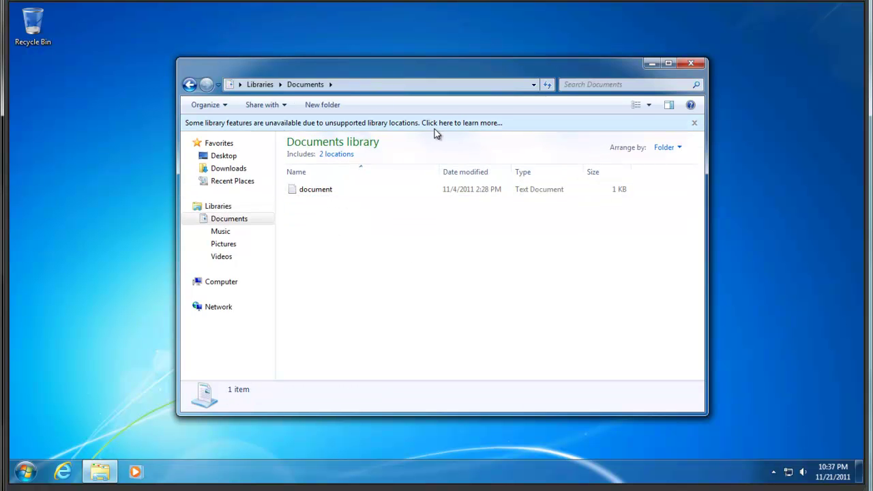
{"action": "left_click", "coordinate": [289, 126]}
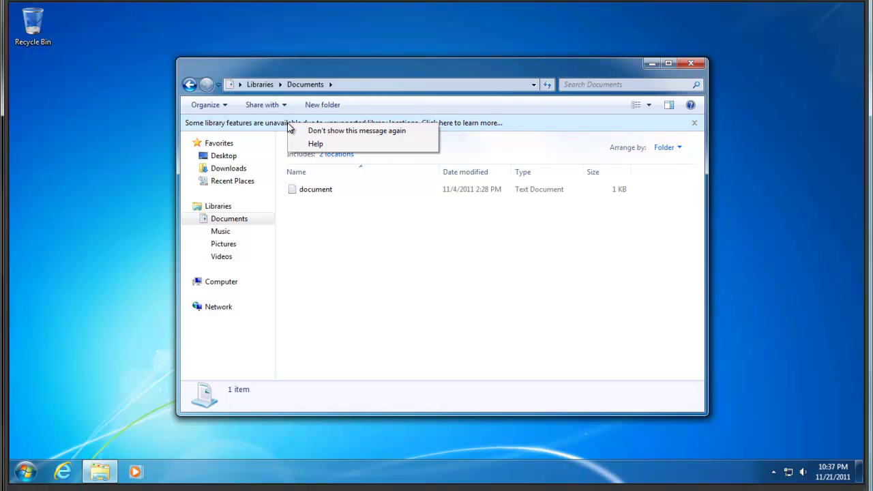
{"action": "left_click", "coordinate": [380, 159]}
{"action": "left_click", "coordinate": [336, 154]}
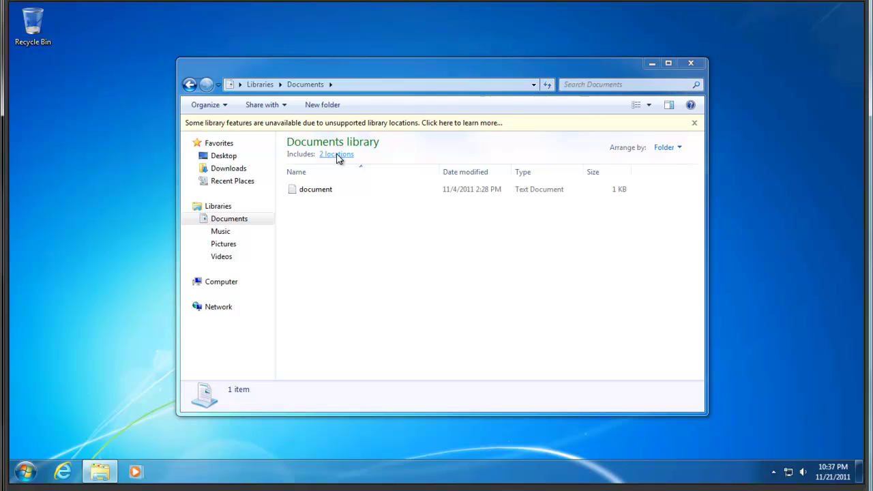
{"action": "left_click", "coordinate": [362, 202]}
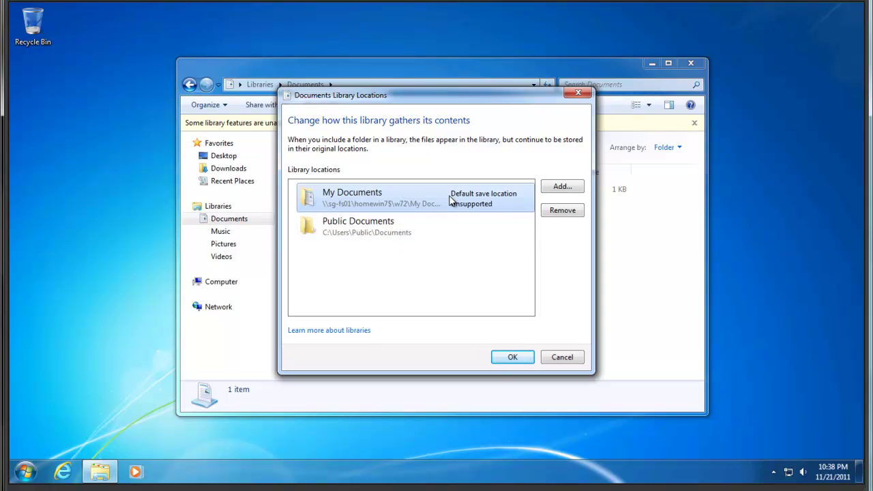
{"action": "left_click", "coordinate": [352, 238]}
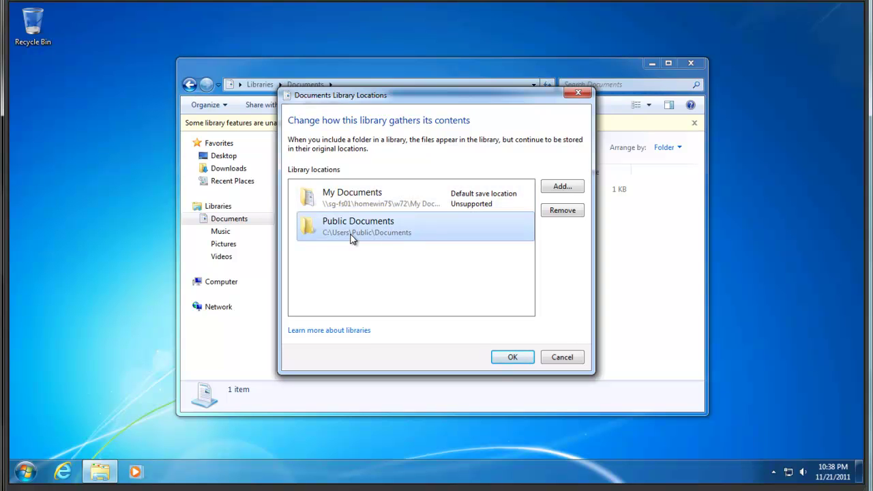
{"action": "left_click", "coordinate": [562, 358]}
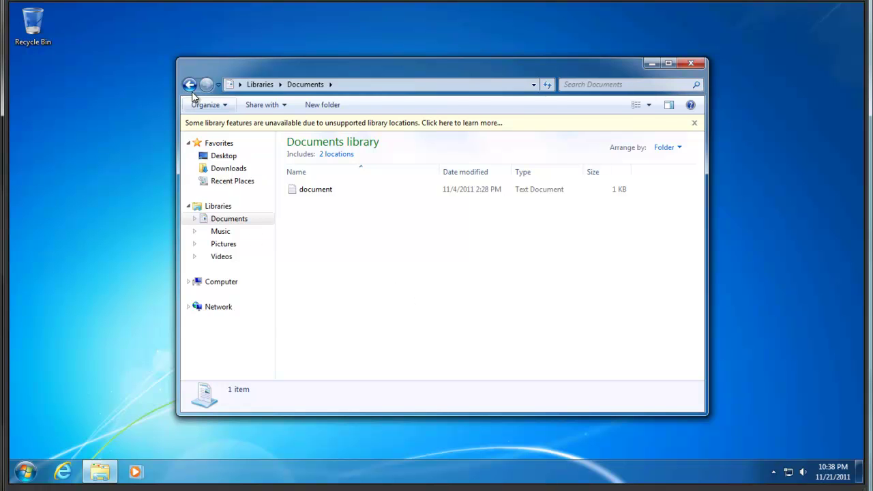
{"action": "left_click", "coordinate": [190, 85]}
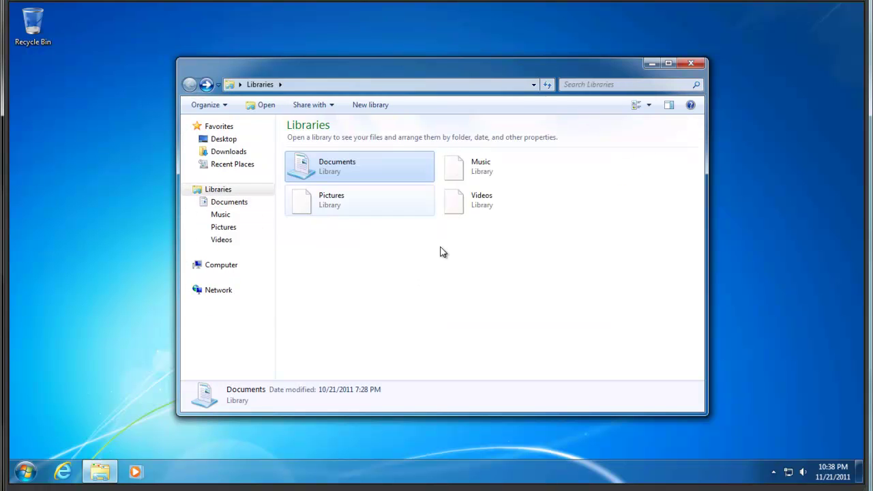
{"action": "left_click", "coordinate": [230, 215]}
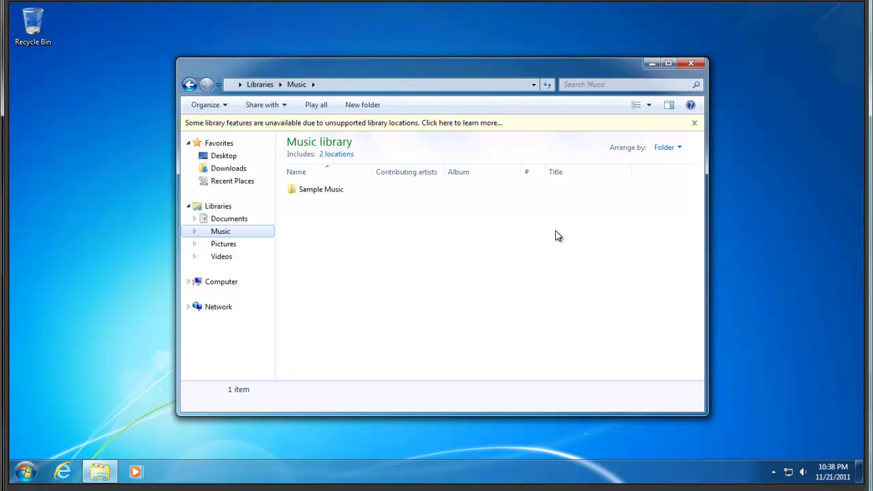
{"action": "left_click", "coordinate": [692, 63]}
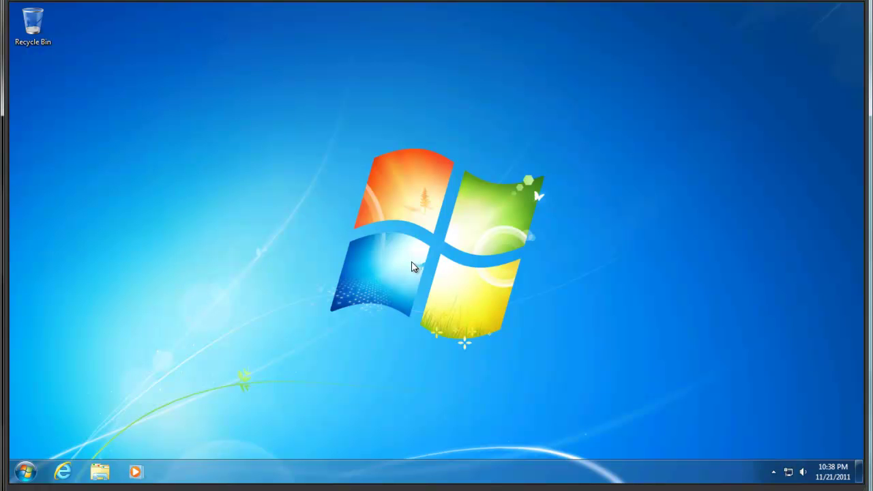
Step: Log off the Windows 7 View desktop session from the Start menu's Shut down options
{"action": "left_click", "coordinate": [26, 472]}
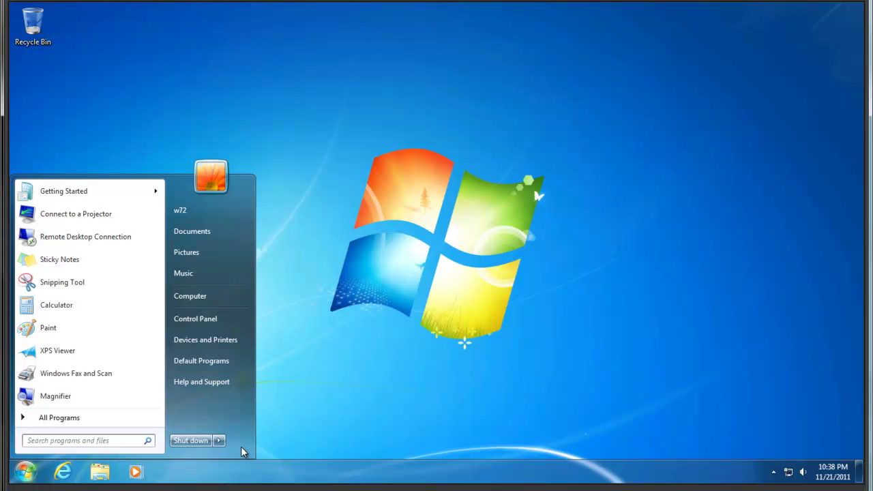
{"action": "left_click", "coordinate": [219, 441]}
{"action": "left_click", "coordinate": [260, 398]}
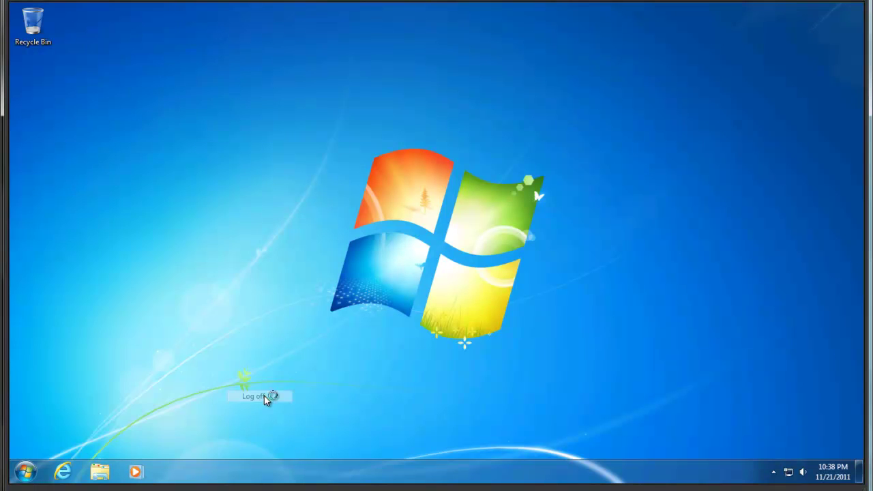